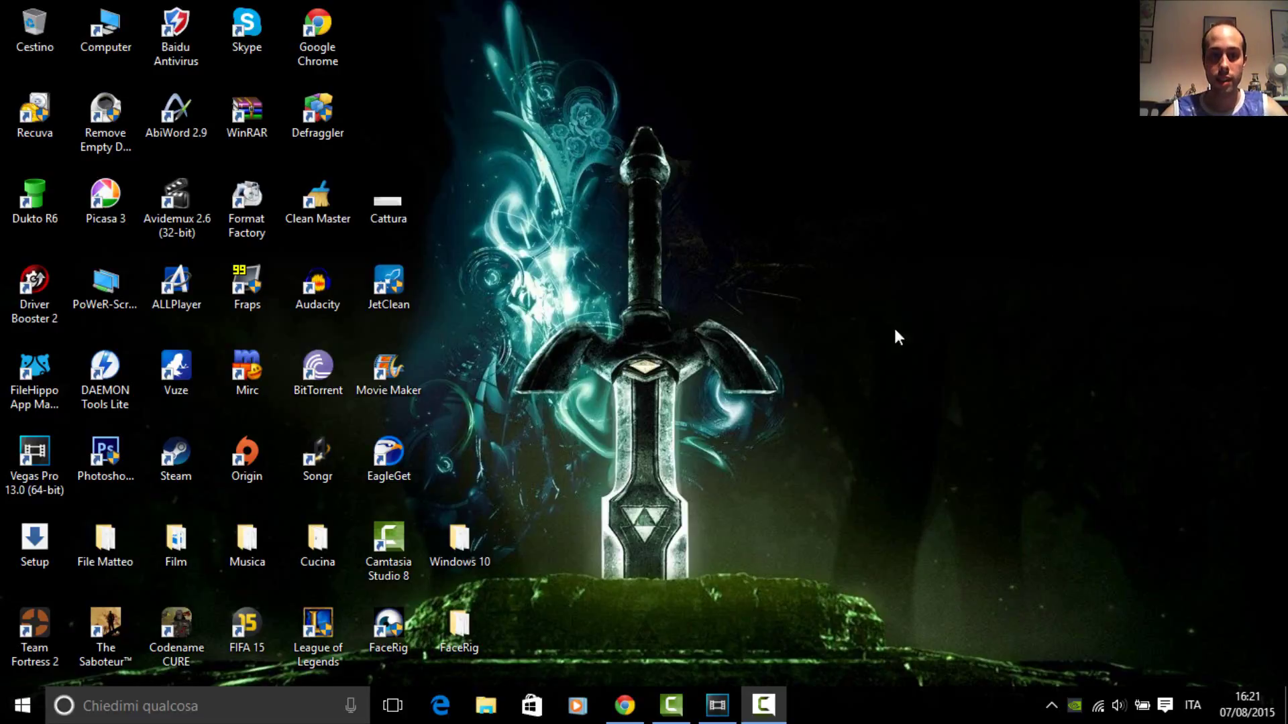
Step: Switch to Google Chrome, view the Velosofy and RavenProDesign template sites, and close the Velosofy page
{"action": "left_click", "coordinate": [624, 706]}
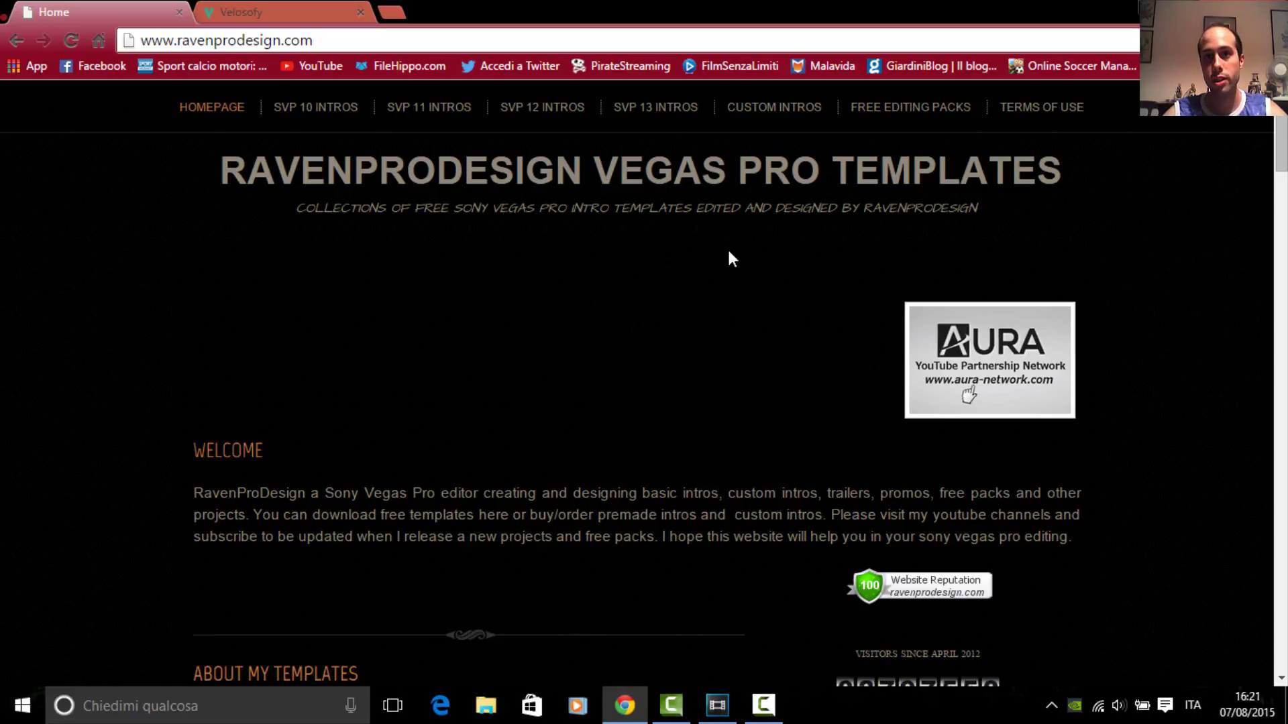
{"action": "left_click", "coordinate": [263, 8]}
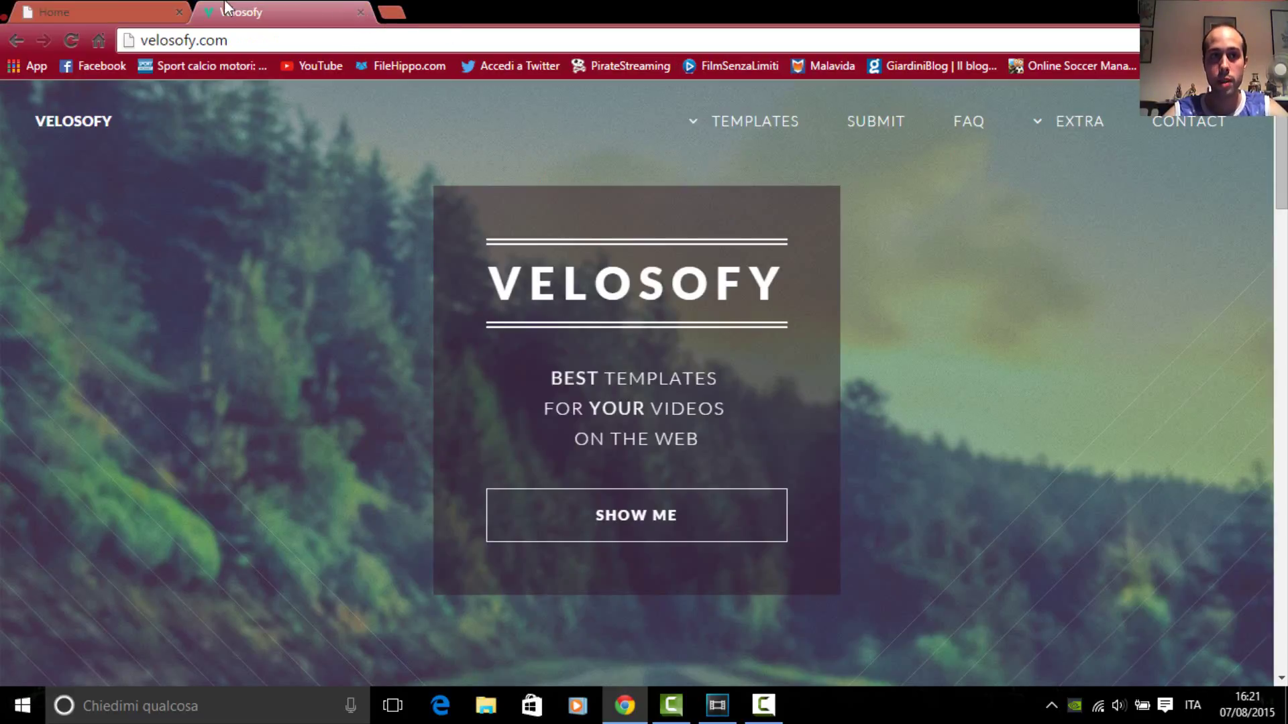
{"action": "left_click", "coordinate": [77, 12]}
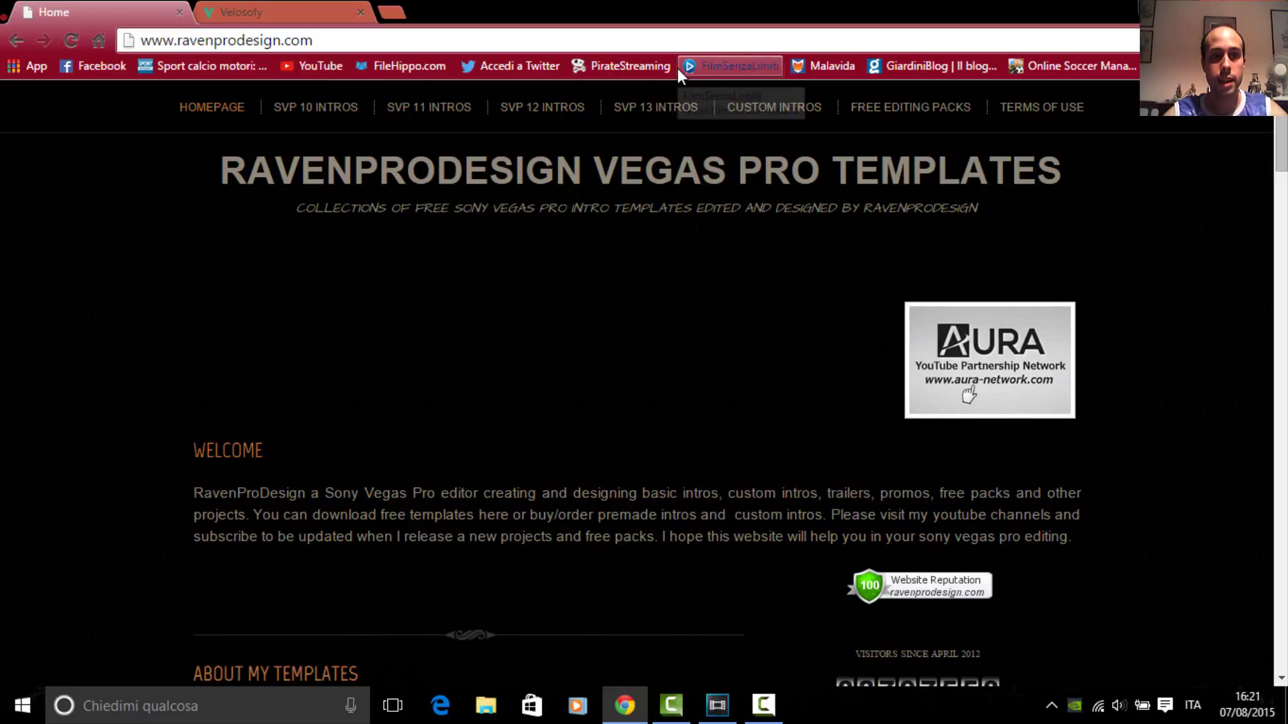
{"action": "left_click", "coordinate": [360, 12]}
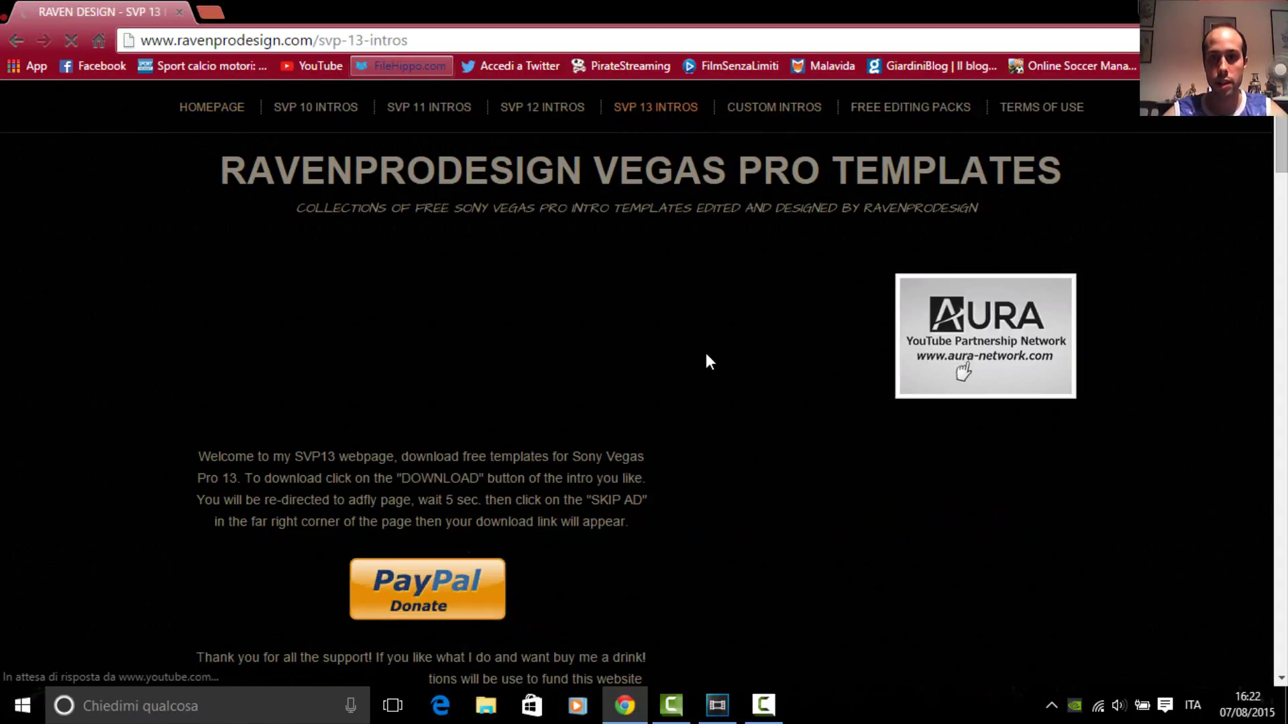
Step: Play the Afterdefect template preview on the SVP 13 intros page, dismiss its suggested video, and pause it
{"action": "scroll", "coordinate": [708, 356], "scroll_direction": "down", "scroll_amount": 4}
{"action": "scroll", "coordinate": [715, 365], "scroll_direction": "down", "scroll_amount": 4}
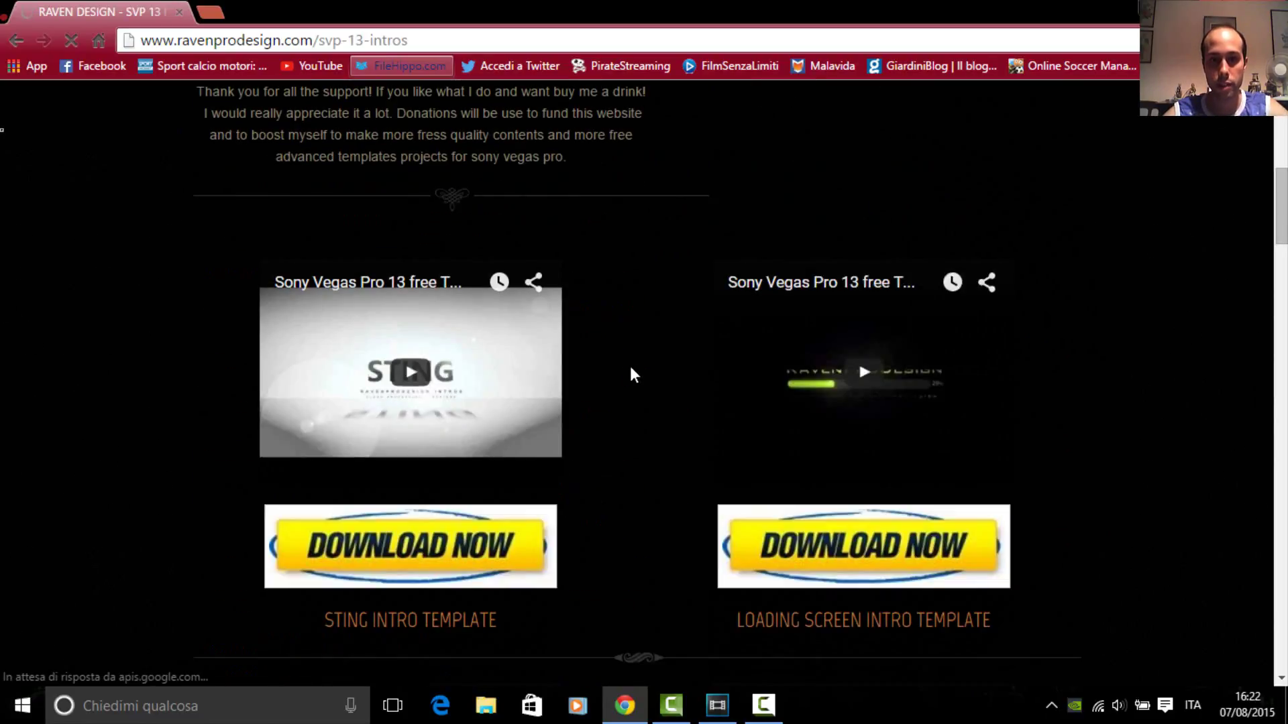
{"action": "scroll", "coordinate": [640, 385], "scroll_direction": "down", "scroll_amount": 4}
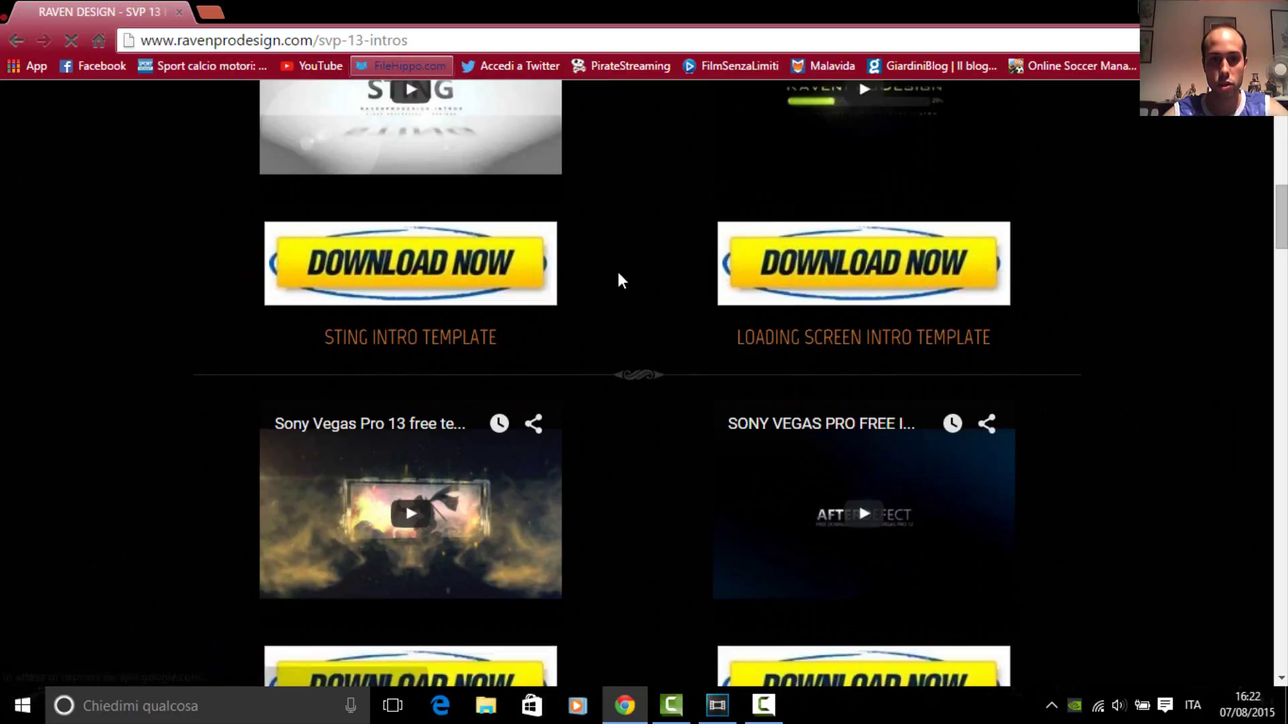
{"action": "scroll", "coordinate": [617, 275], "scroll_direction": "down", "scroll_amount": 3}
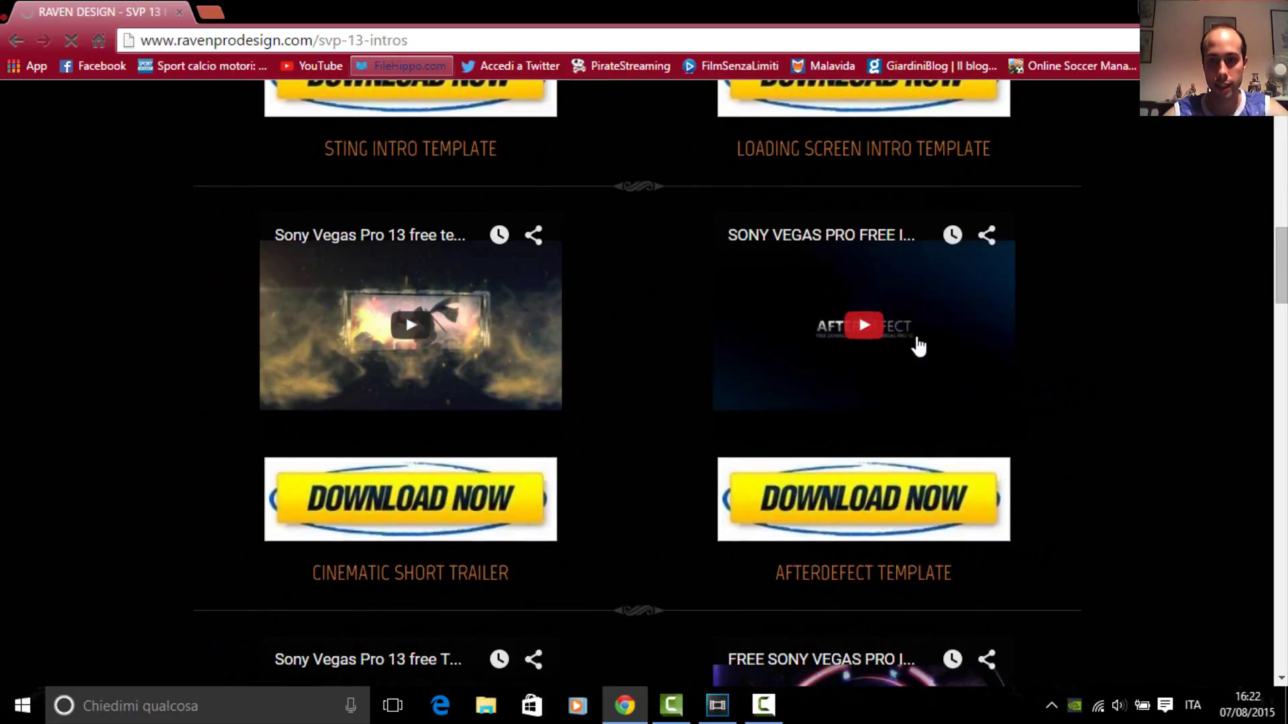
{"action": "left_click", "coordinate": [870, 331]}
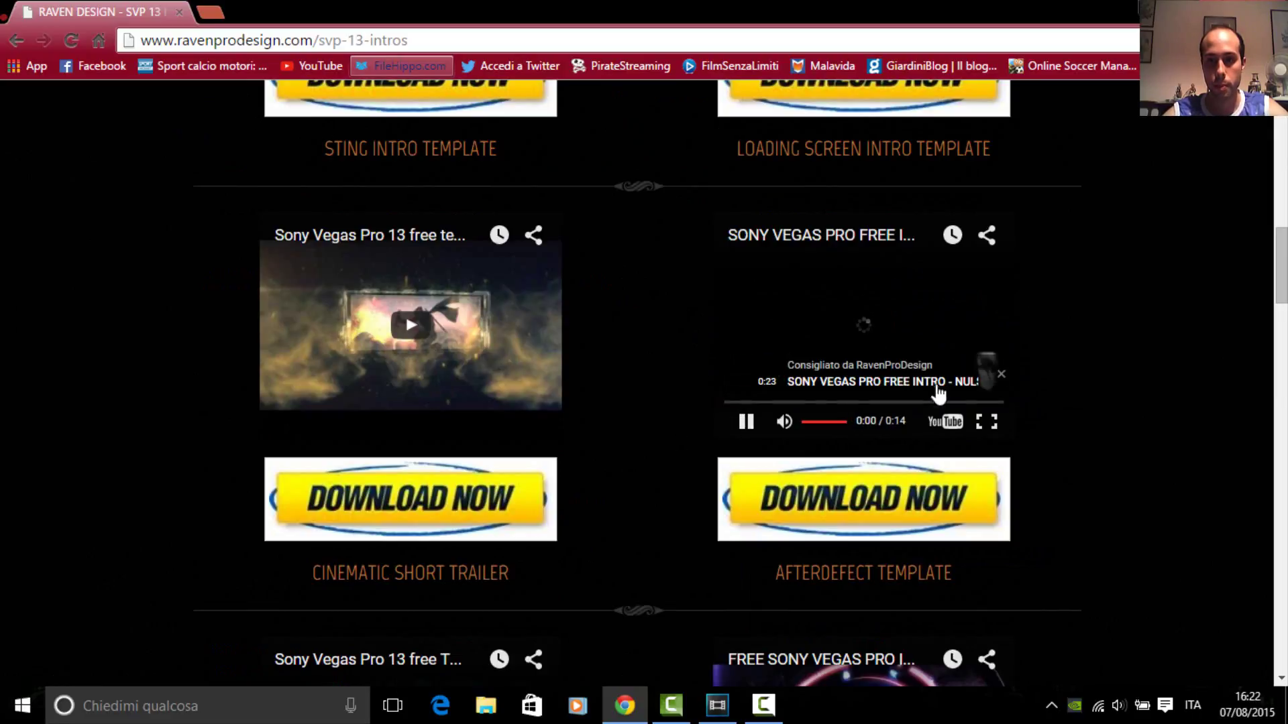
{"action": "left_click", "coordinate": [1001, 375]}
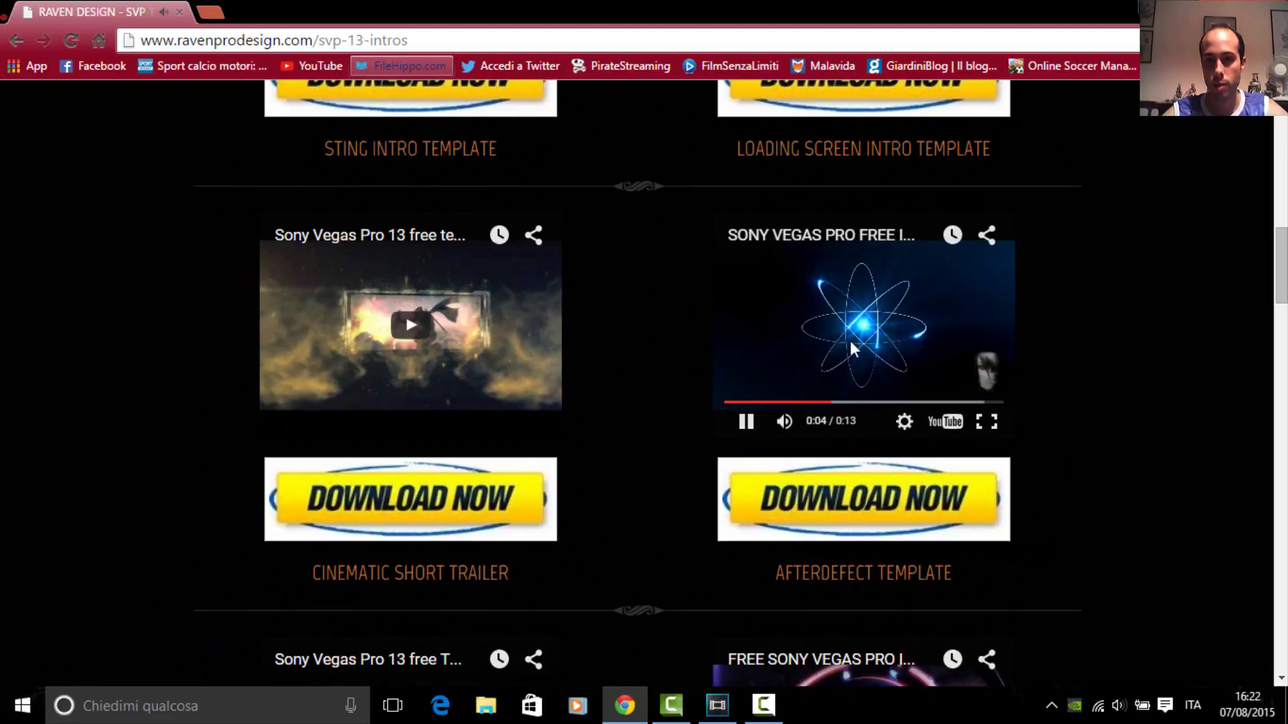
{"action": "left_click", "coordinate": [746, 422]}
Step: Download the Loading Screen intro template from MediaFire, saving Loading Screen Template.rar to the desktop
{"action": "scroll", "coordinate": [678, 328], "scroll_direction": "down", "scroll_amount": 5}
{"action": "scroll", "coordinate": [679, 328], "scroll_direction": "down", "scroll_amount": 14}
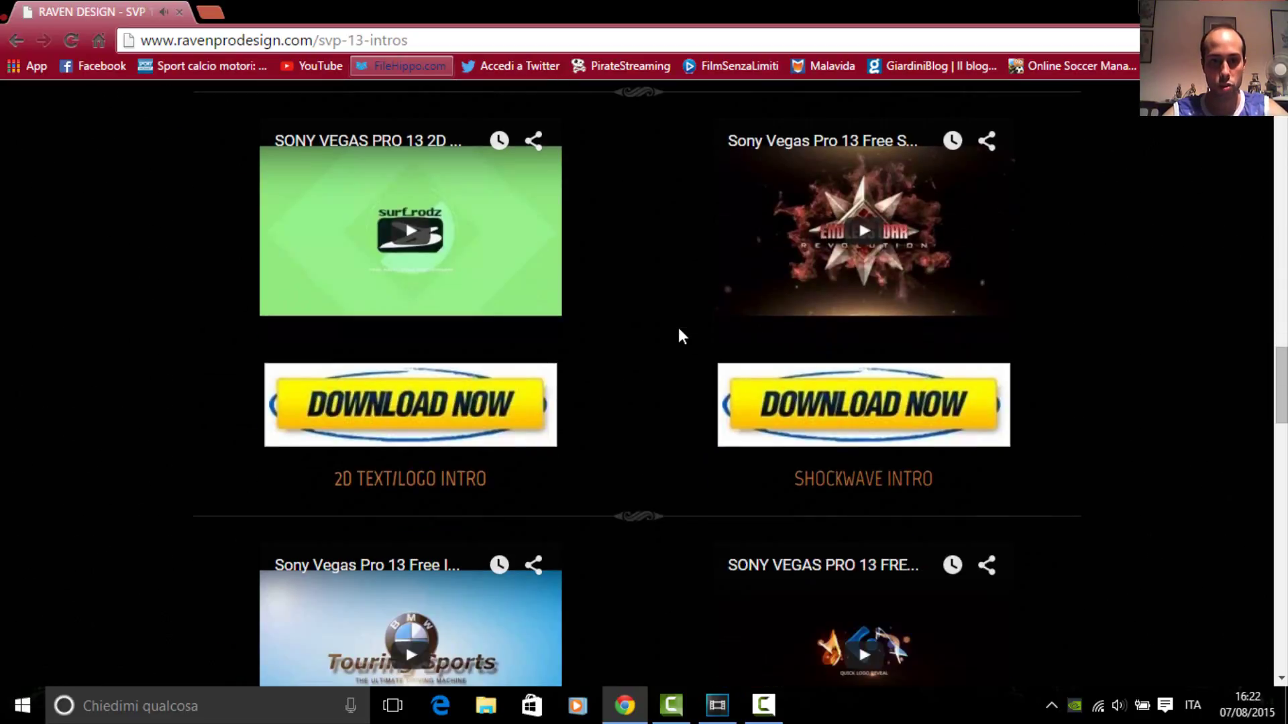
{"action": "scroll", "coordinate": [678, 329], "scroll_direction": "up", "scroll_amount": 15}
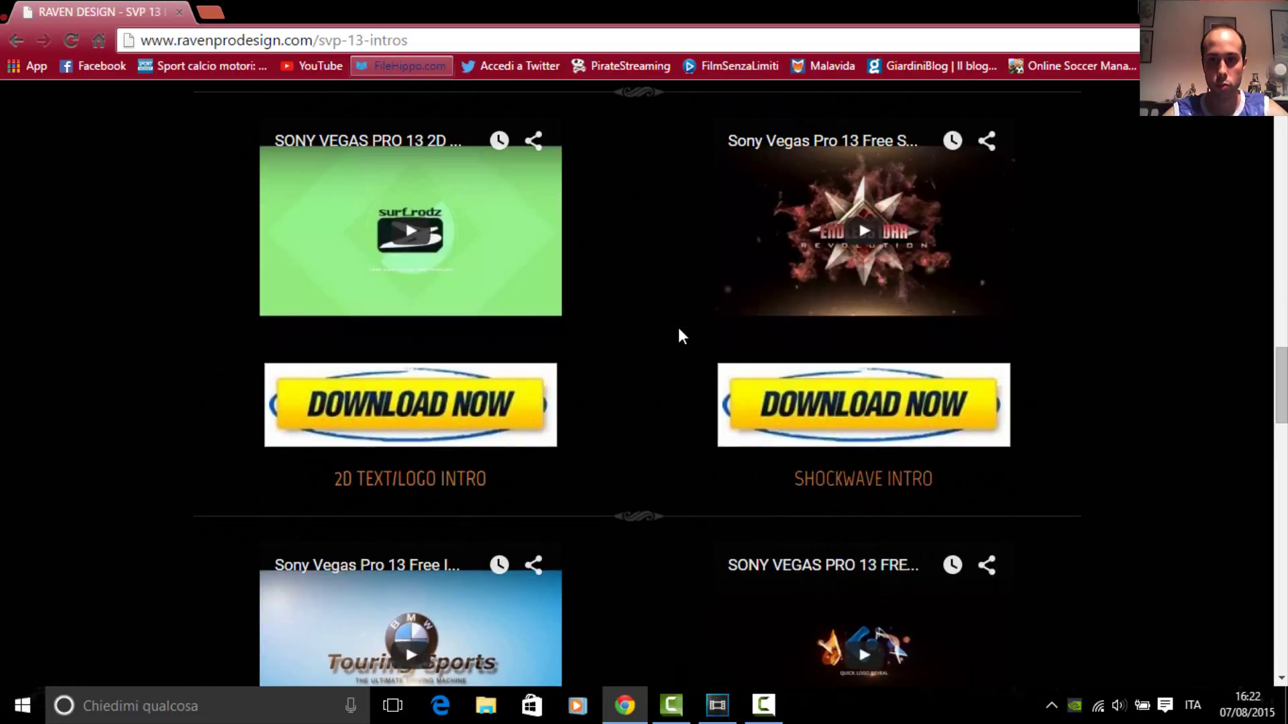
{"action": "scroll", "coordinate": [678, 328], "scroll_direction": "up", "scroll_amount": 7}
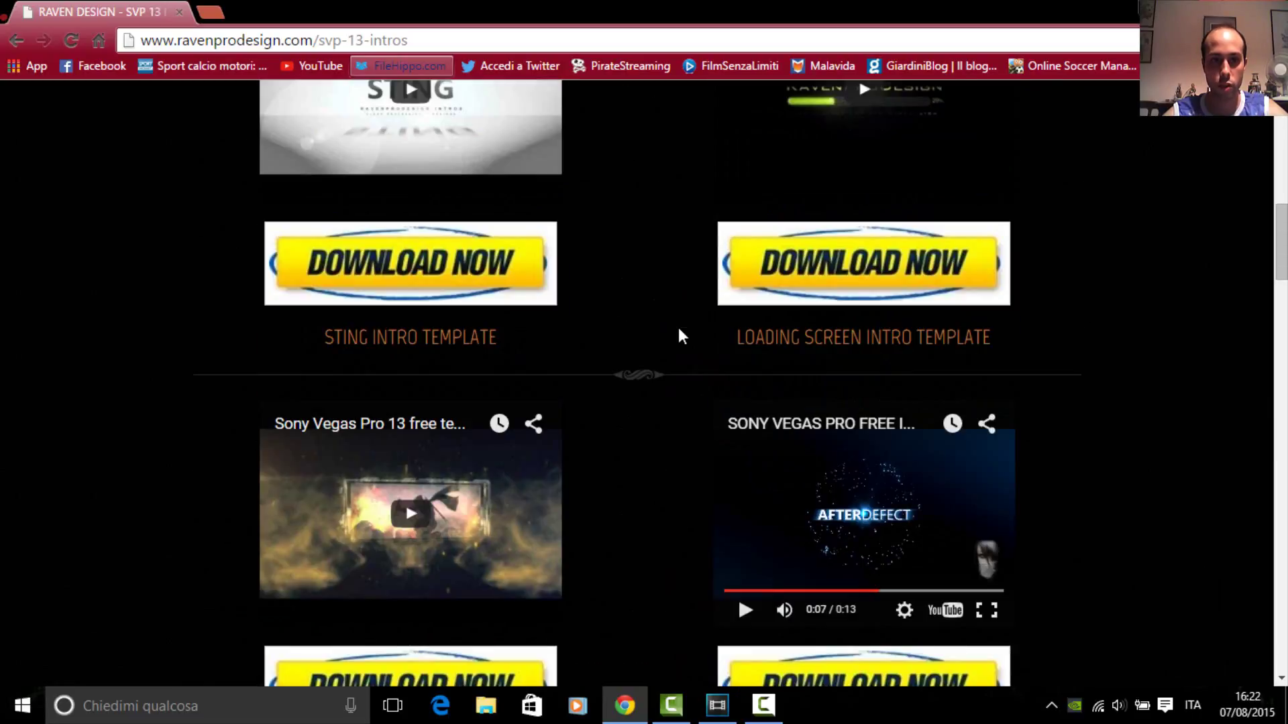
{"action": "scroll", "coordinate": [678, 327], "scroll_direction": "up", "scroll_amount": 1}
{"action": "scroll", "coordinate": [778, 274], "scroll_direction": "up", "scroll_amount": 1}
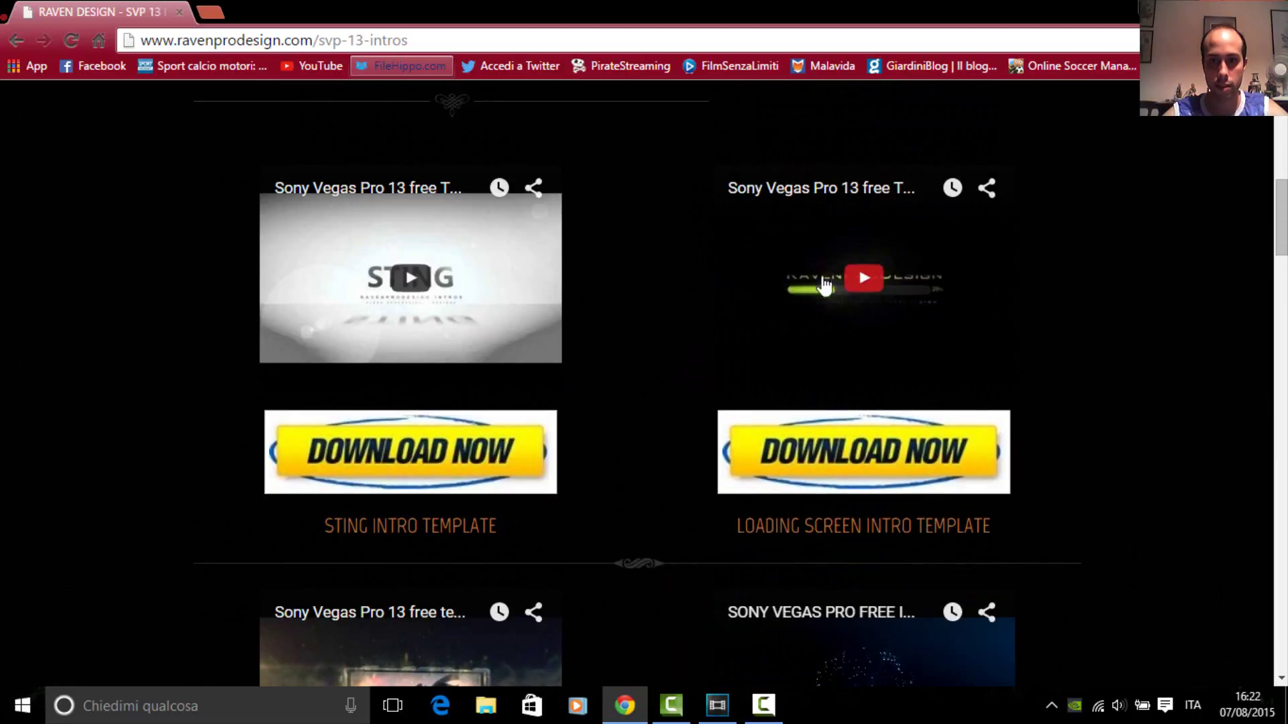
{"action": "left_click", "coordinate": [872, 436]}
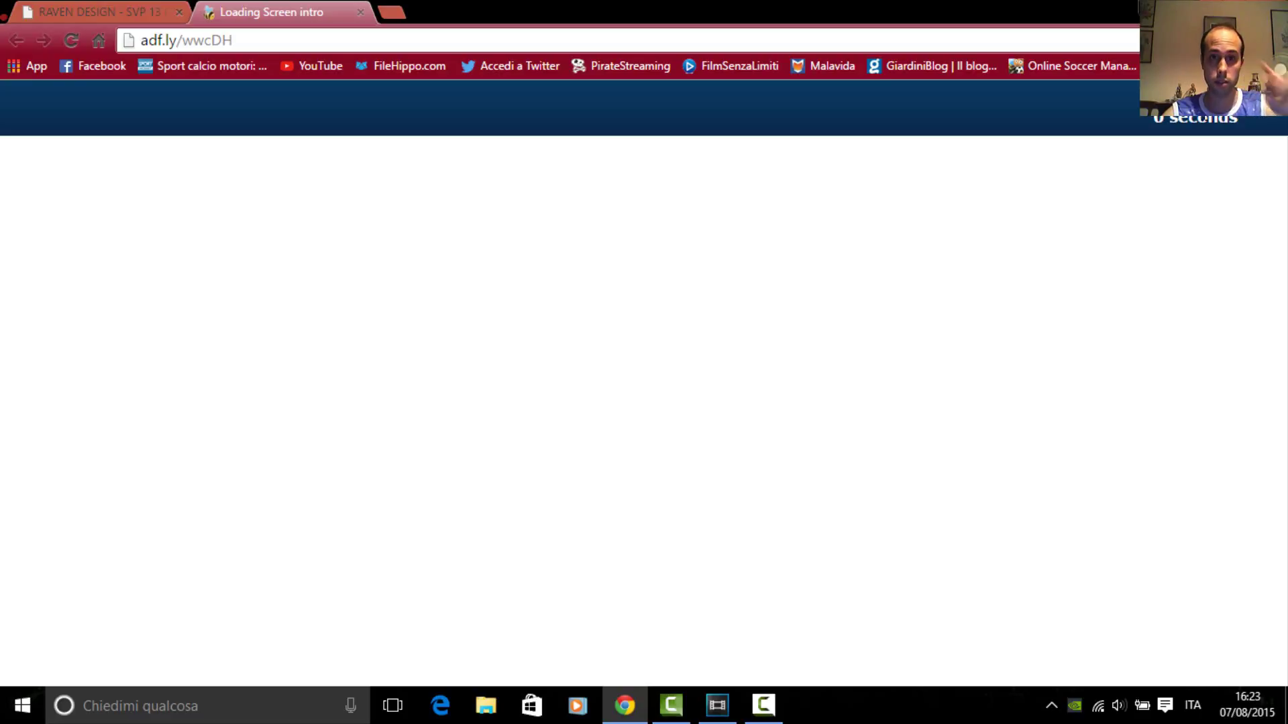
{"action": "left_click", "coordinate": [1204, 119]}
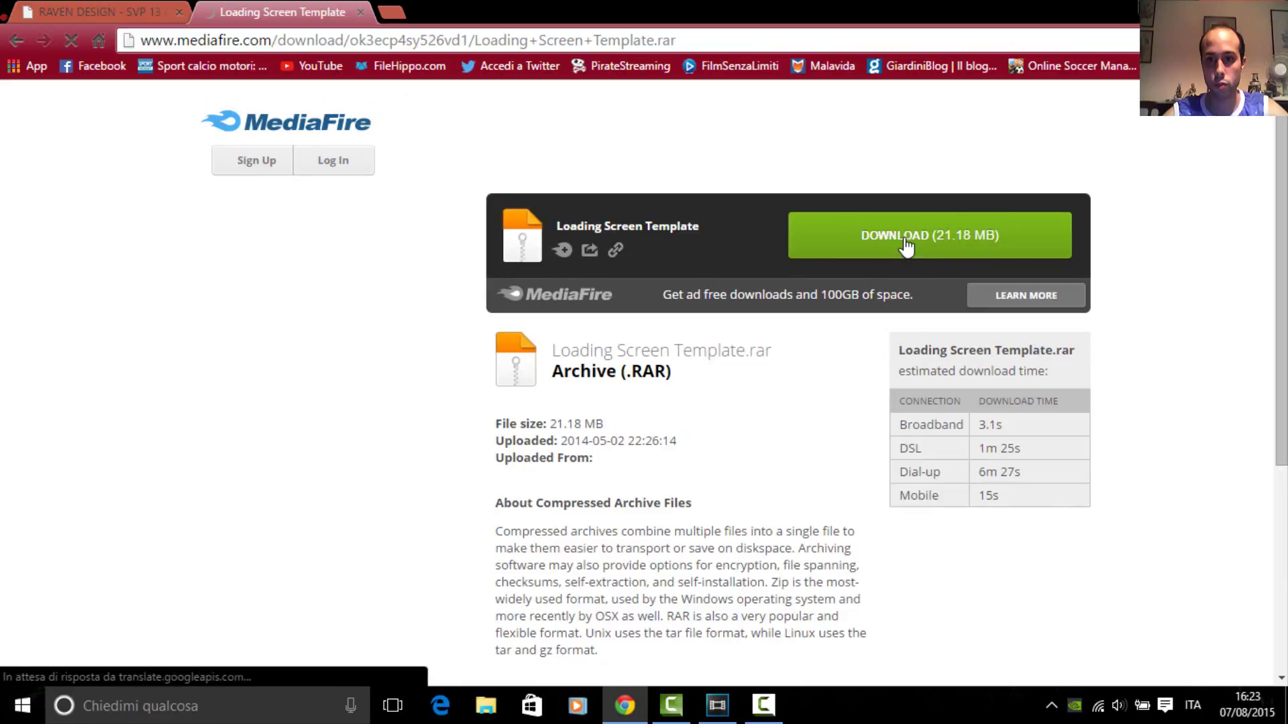
{"action": "left_click", "coordinate": [936, 242]}
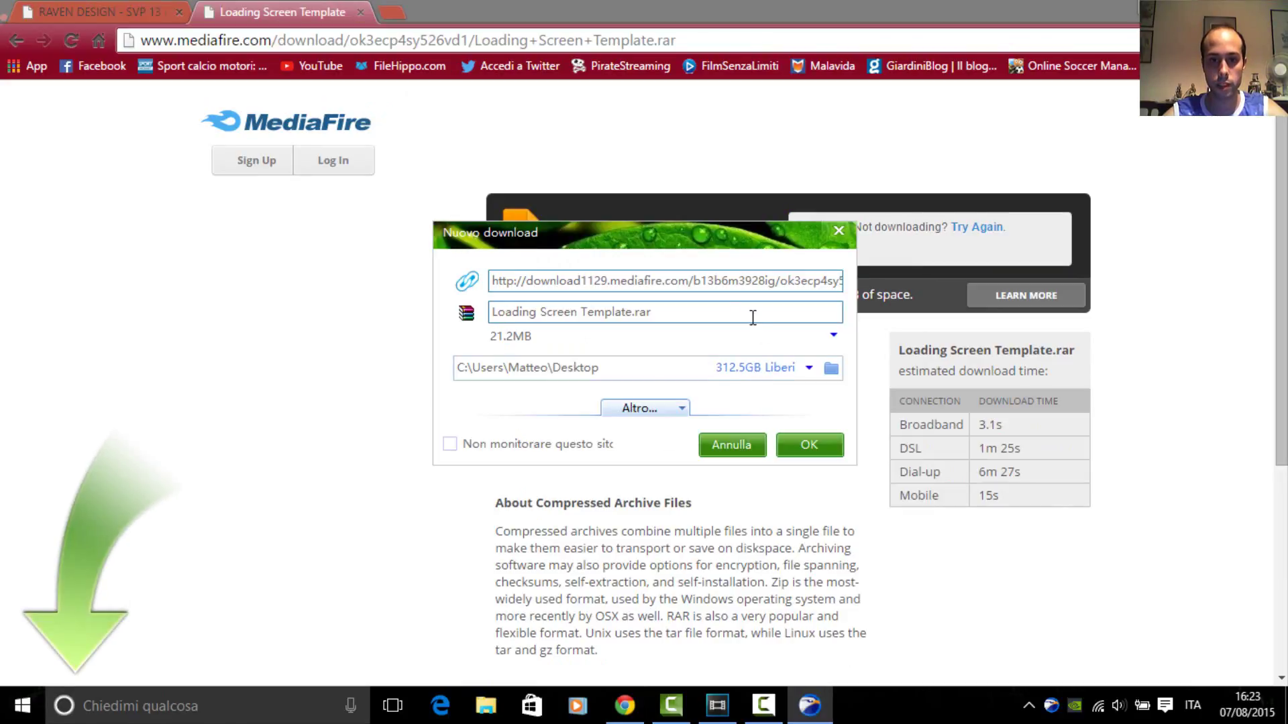
{"action": "left_click", "coordinate": [813, 444]}
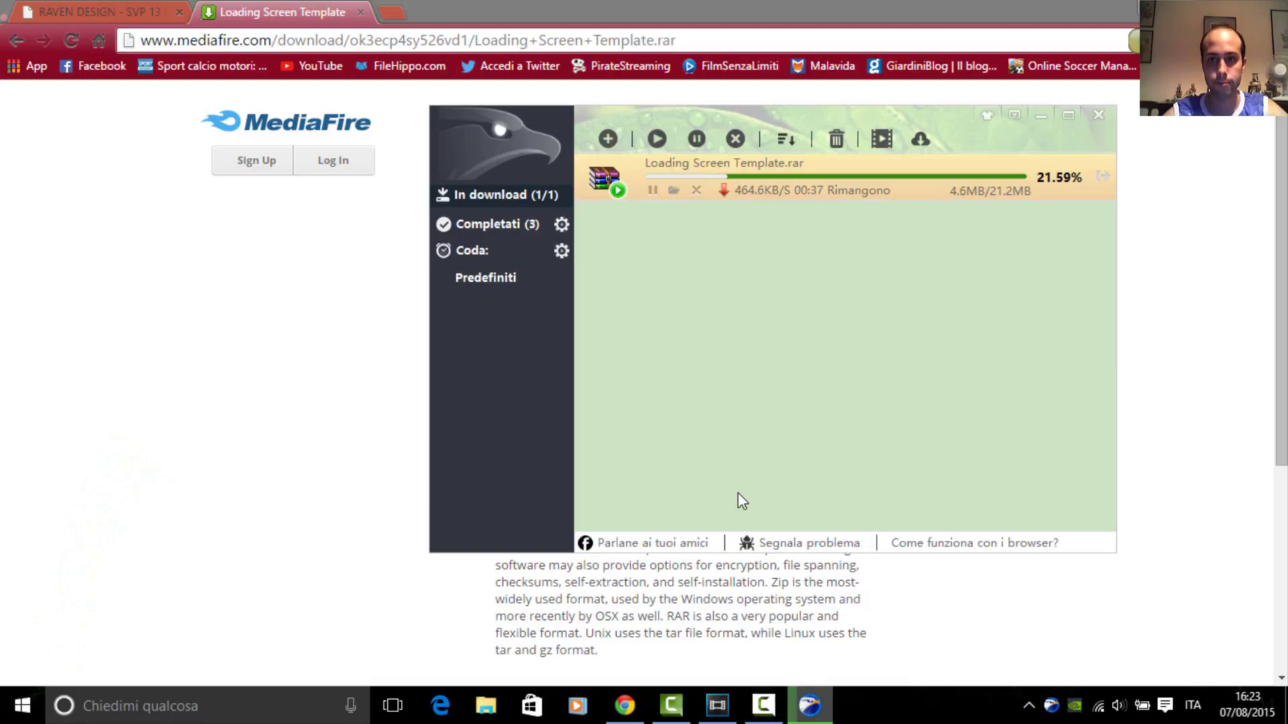
Step: Close the MediaFire page and the download manager window
{"action": "left_click", "coordinate": [360, 12]}
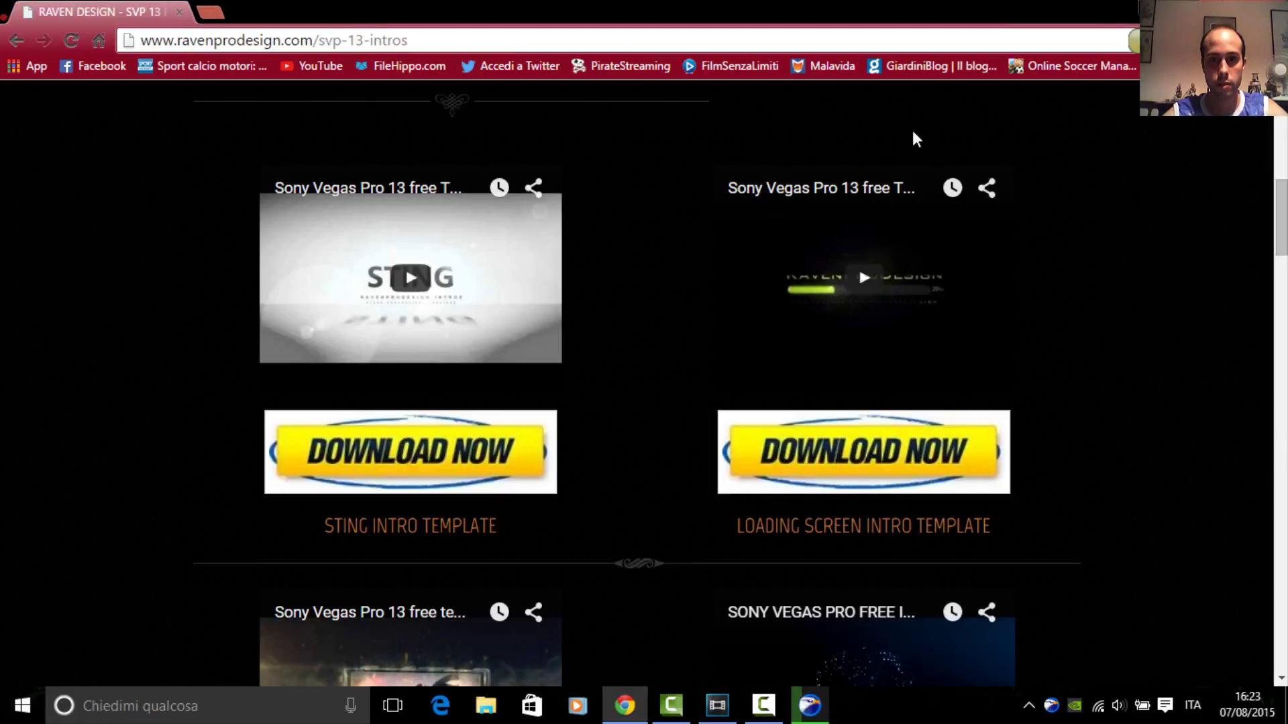
{"action": "scroll", "coordinate": [875, 130], "scroll_direction": "up", "scroll_amount": 8}
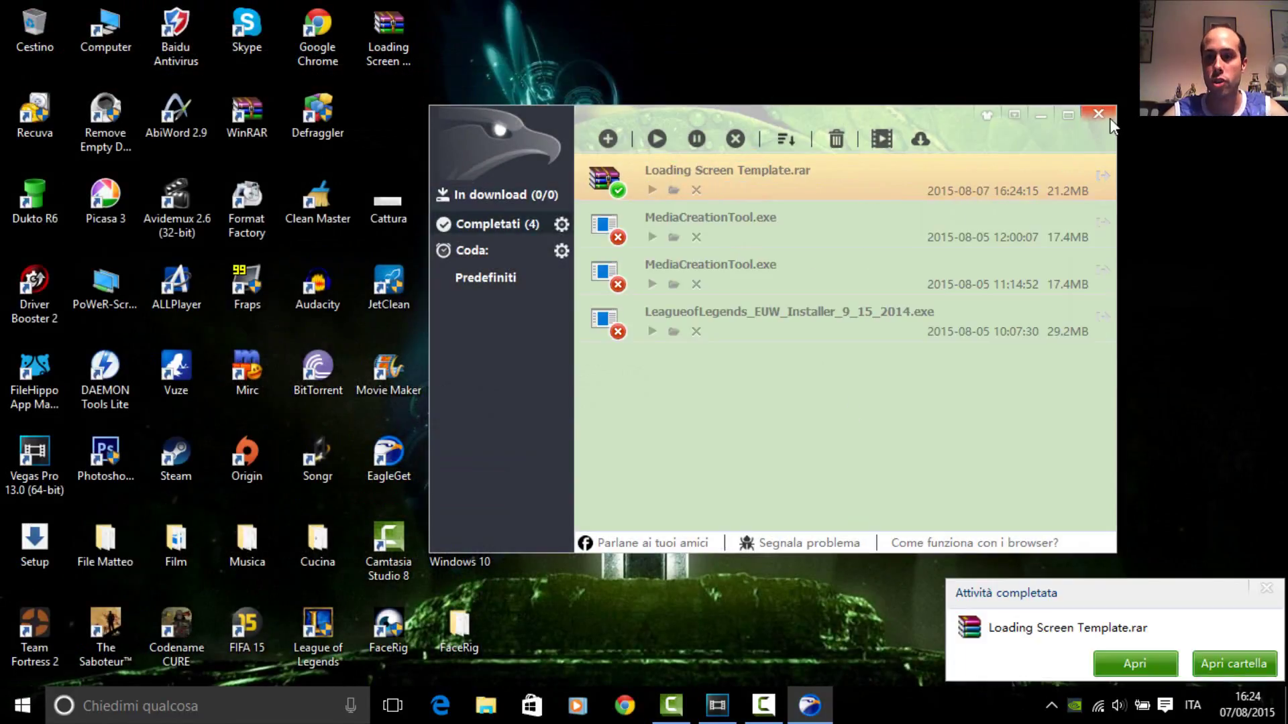
{"action": "left_click", "coordinate": [1103, 120]}
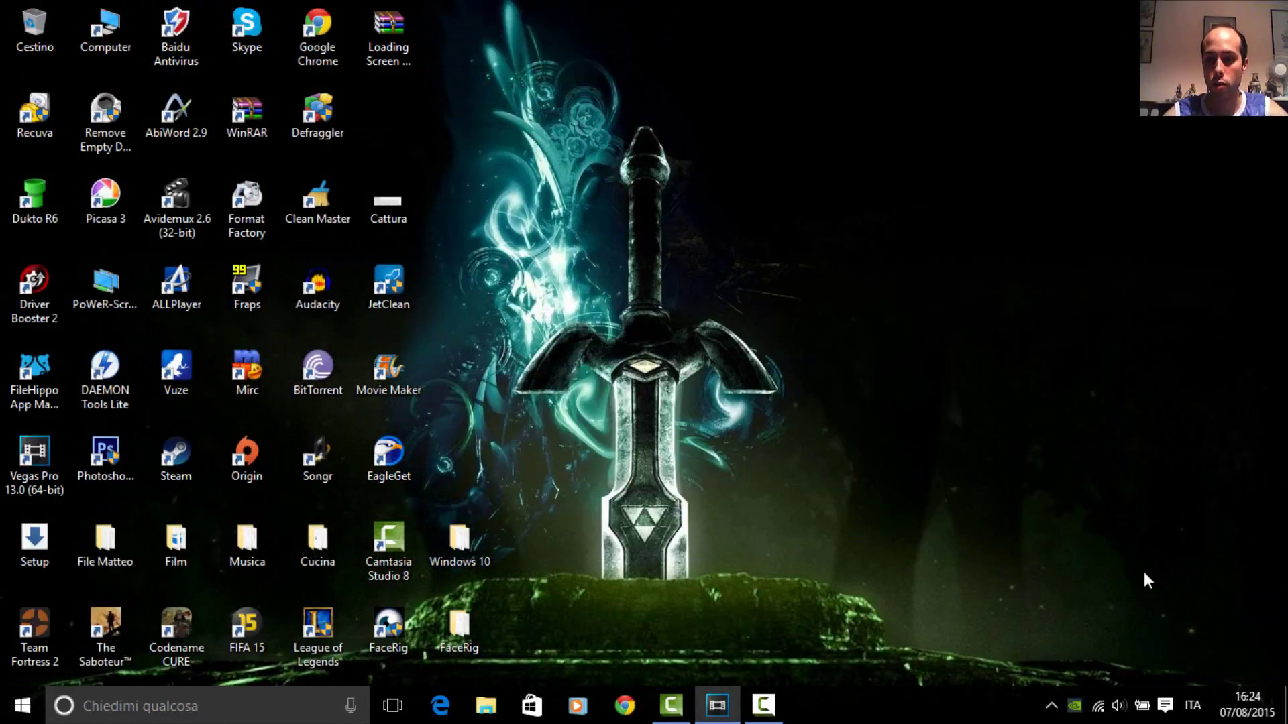
Step: Move the downloaded archive to a free area of the desktop and extract its Loading Screen folder to the desktop with WinRAR
{"action": "left_click_drag", "start_coordinate": [385, 32], "coordinate": [749, 171]}
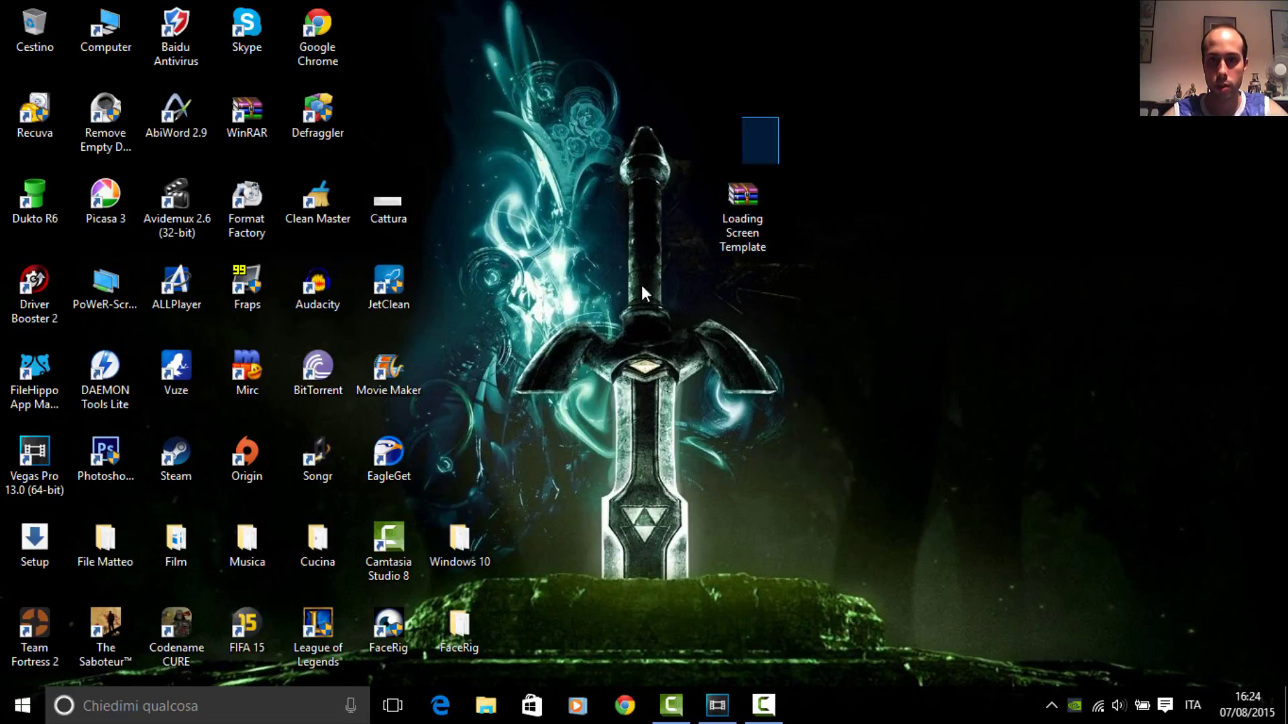
{"action": "double_click", "coordinate": [765, 218]}
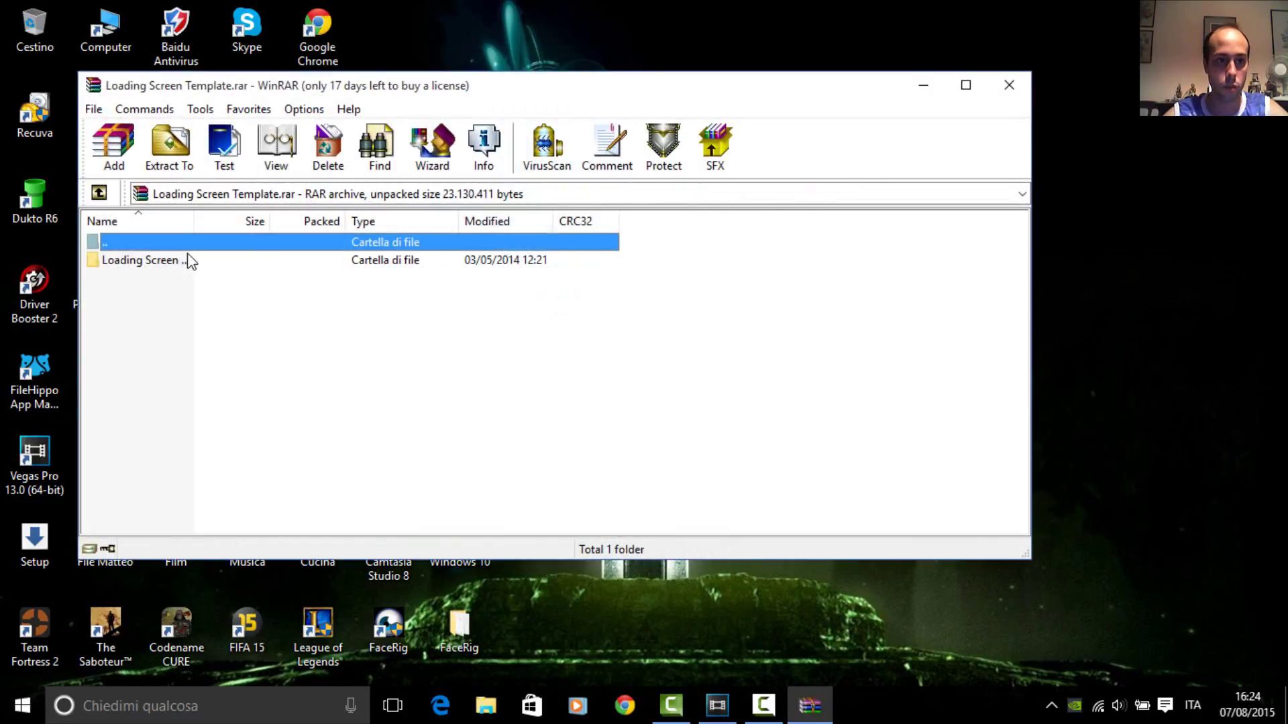
{"action": "left_click", "coordinate": [191, 261]}
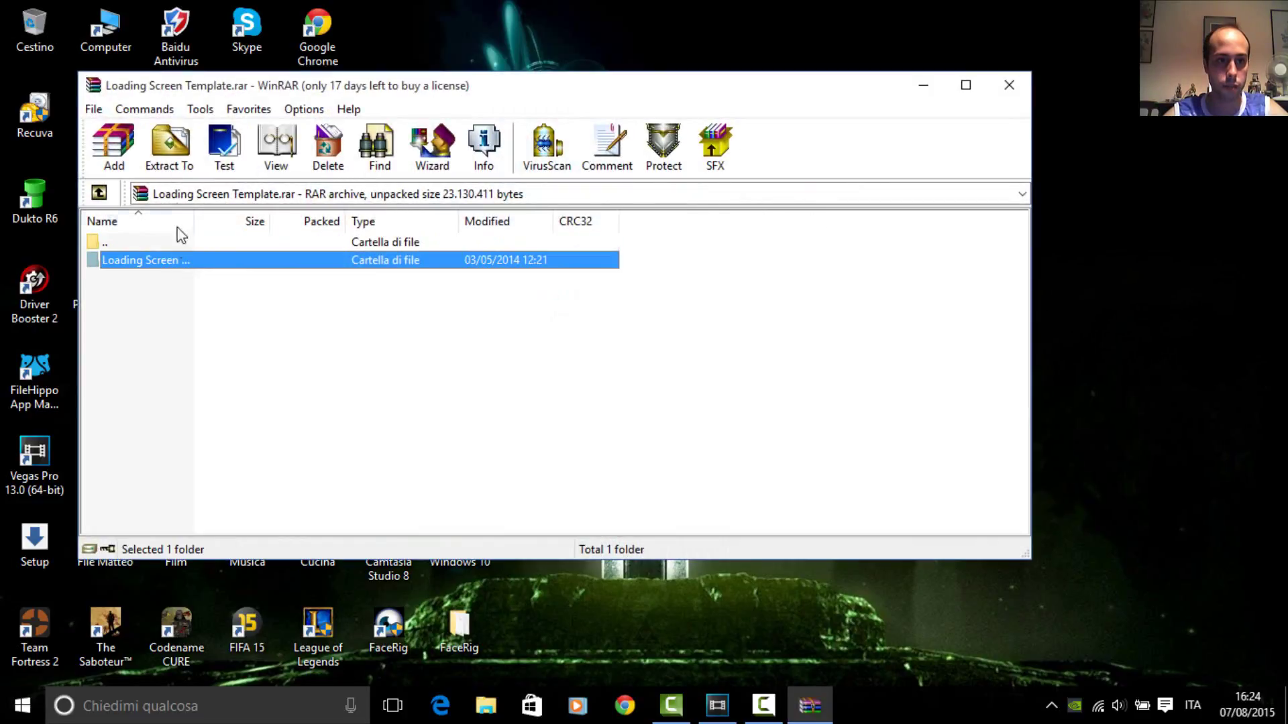
{"action": "left_click", "coordinate": [170, 145]}
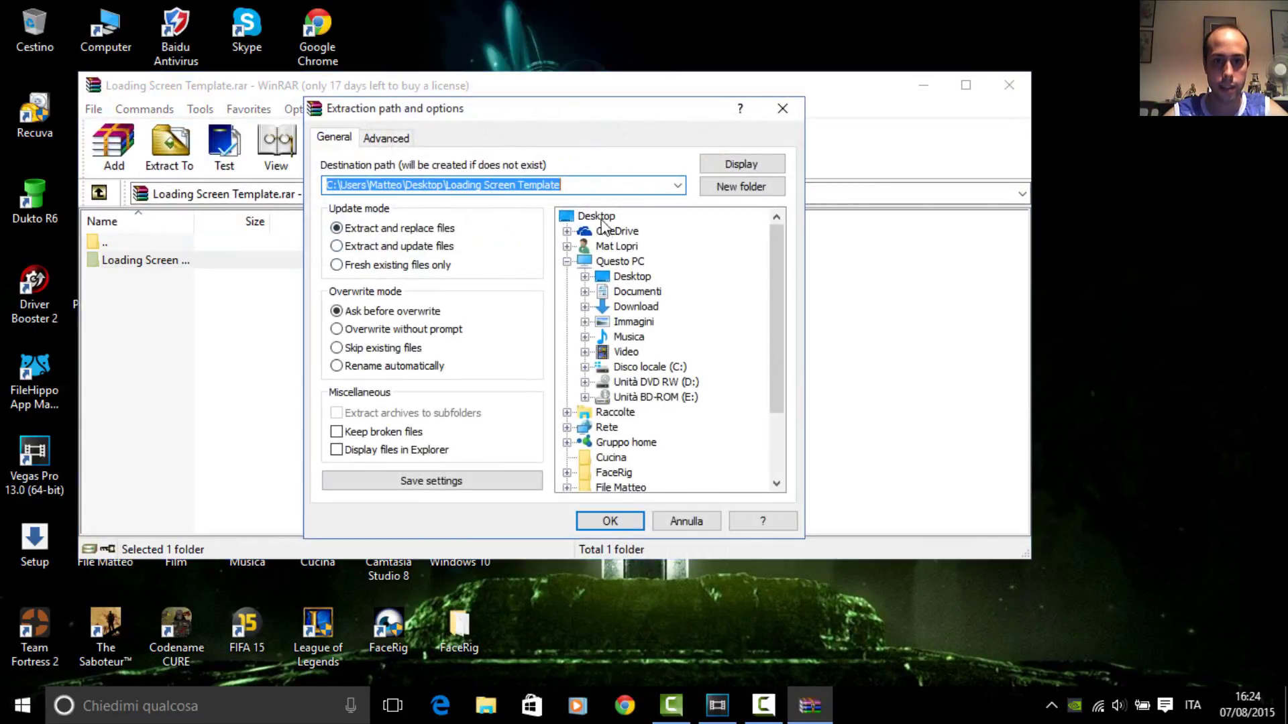
{"action": "left_click", "coordinate": [596, 217]}
{"action": "left_click", "coordinate": [630, 521]}
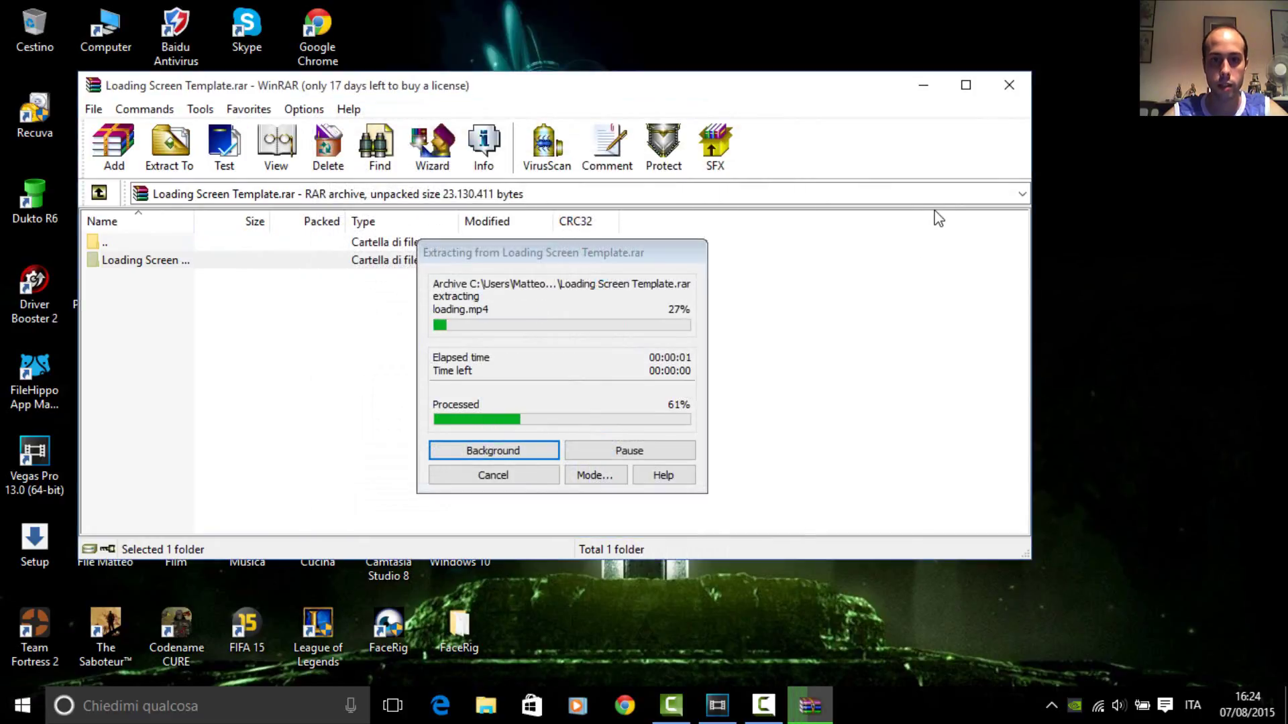
{"action": "left_click", "coordinate": [1009, 84]}
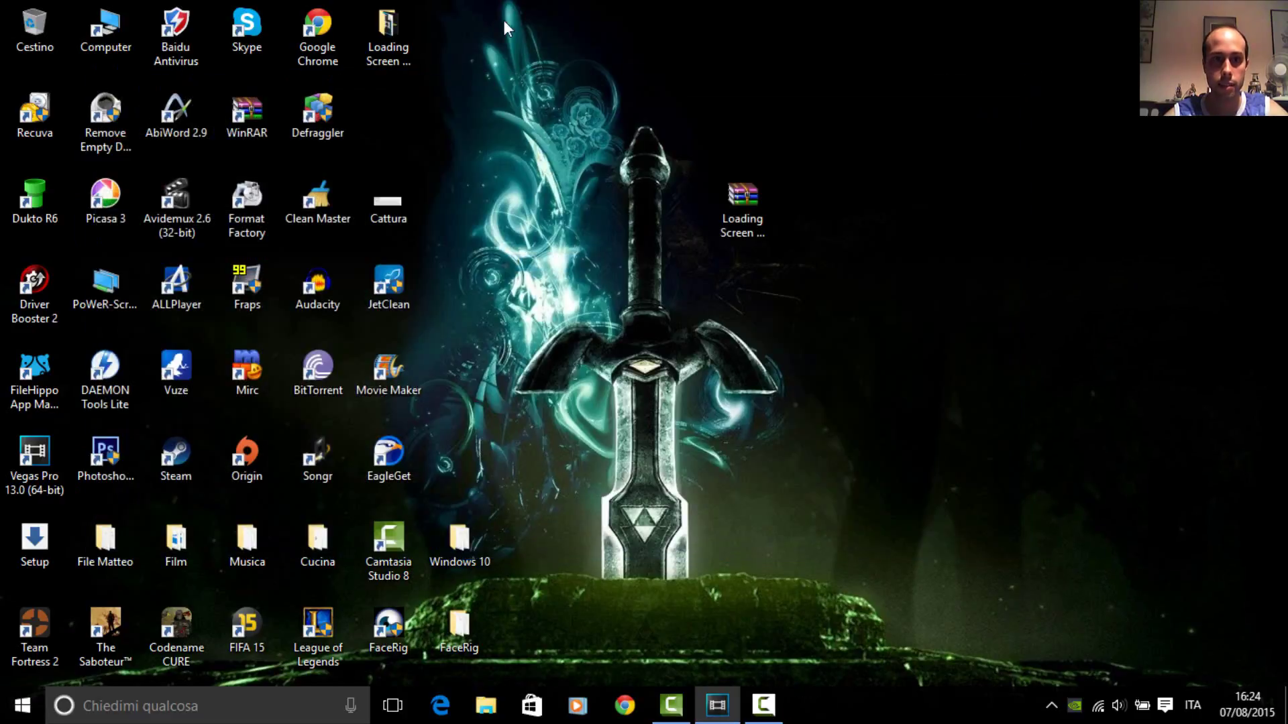
Step: Rearrange the desktop so the archive sits among the other icons and the extracted Loading Screen Template folder stands alone
{"action": "left_click_drag", "start_coordinate": [742, 198], "coordinate": [176, 124]}
{"action": "left_click_drag", "start_coordinate": [175, 30], "coordinate": [591, 144]}
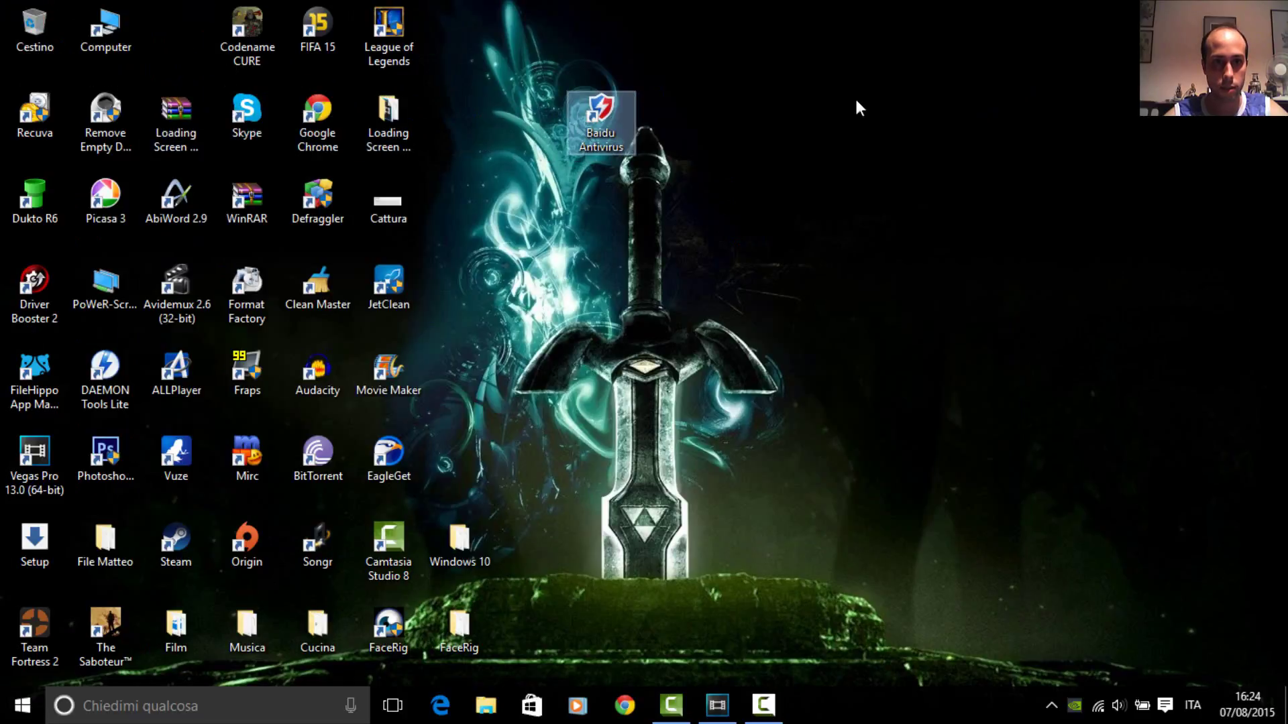
{"action": "left_click_drag", "start_coordinate": [402, 134], "coordinate": [792, 84]}
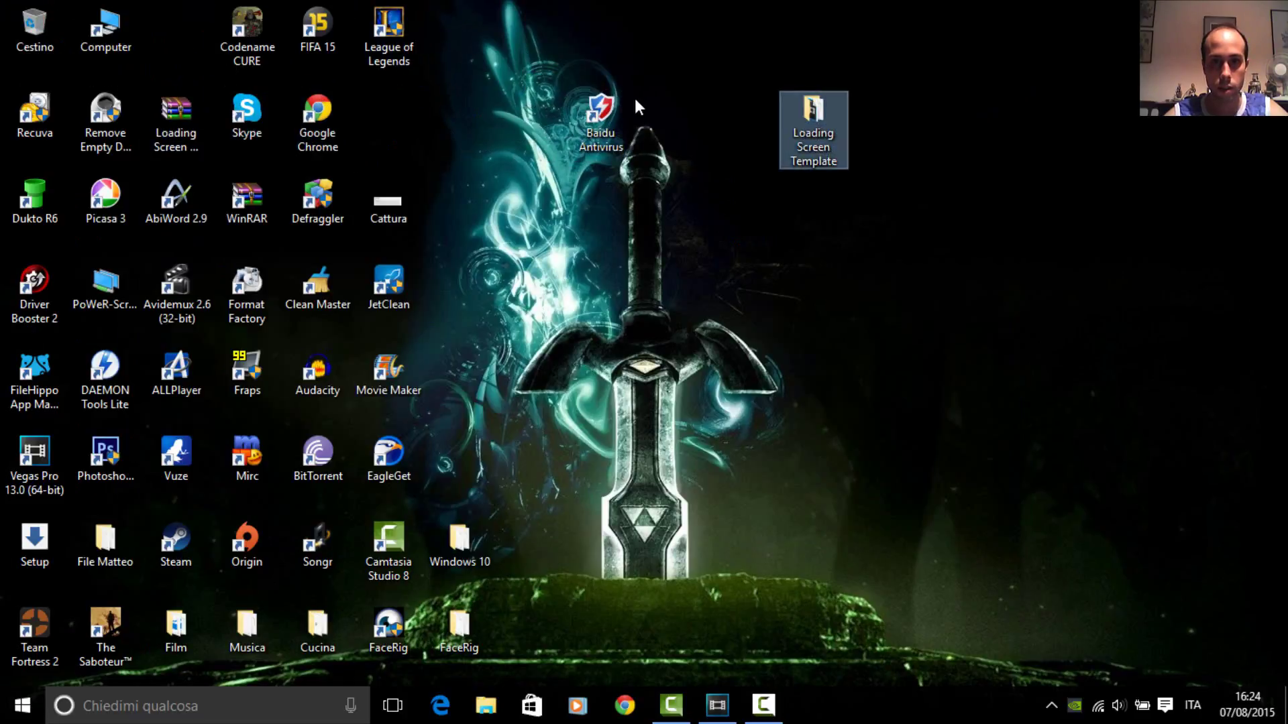
{"action": "left_click_drag", "start_coordinate": [635, 100], "coordinate": [419, 61]}
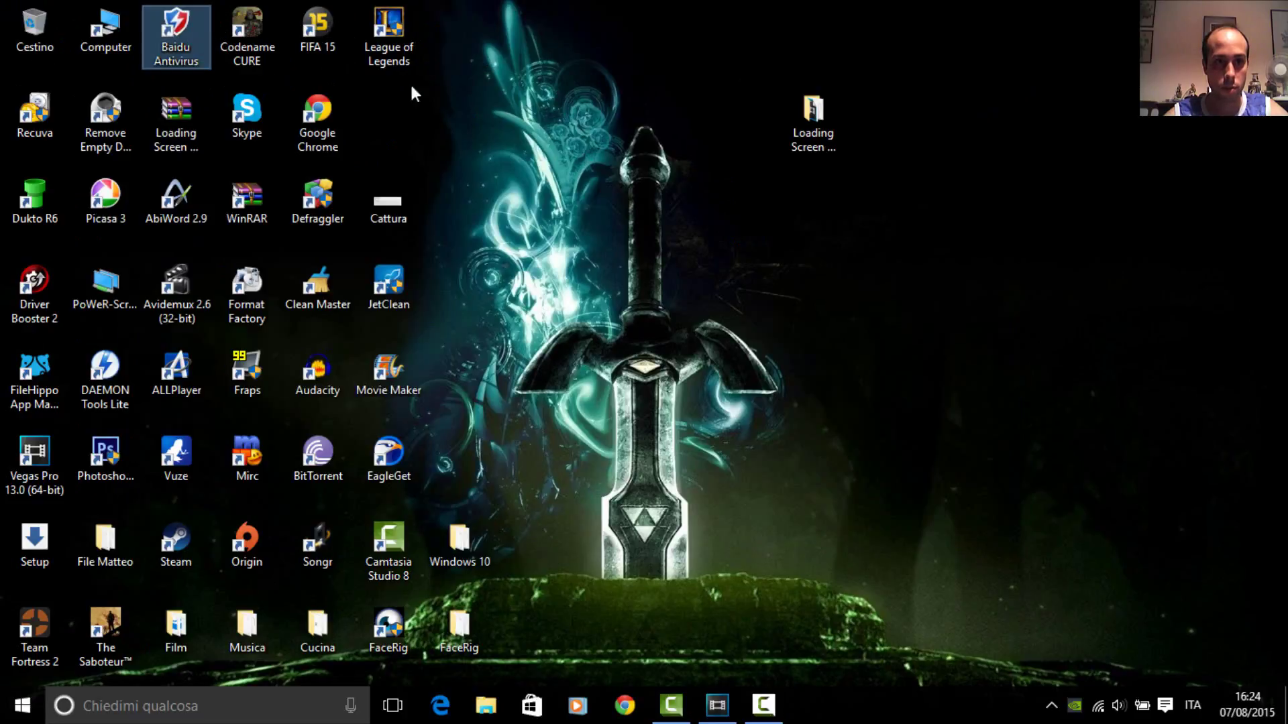
Step: Open the Loading Screen Template folder and load its Loading Screen Intro project in Vegas Pro 13
{"action": "double_click", "coordinate": [815, 116]}
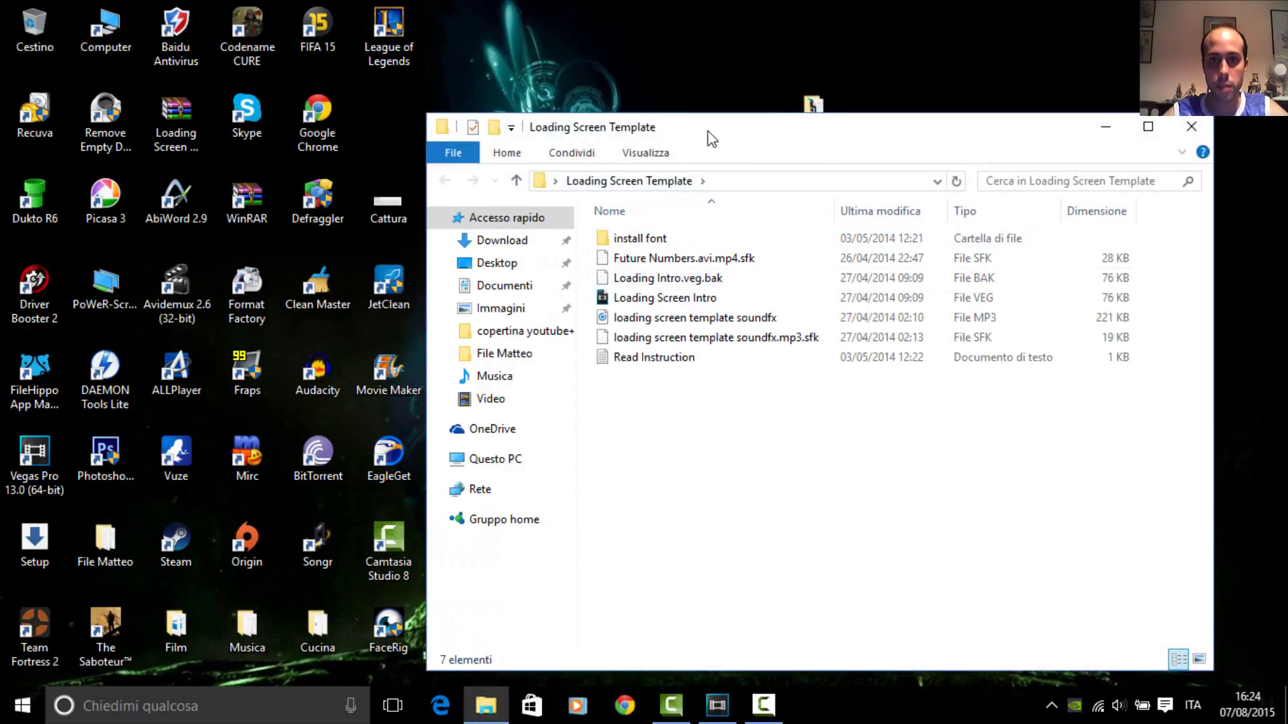
{"action": "left_click_drag", "start_coordinate": [707, 131], "coordinate": [604, 104]}
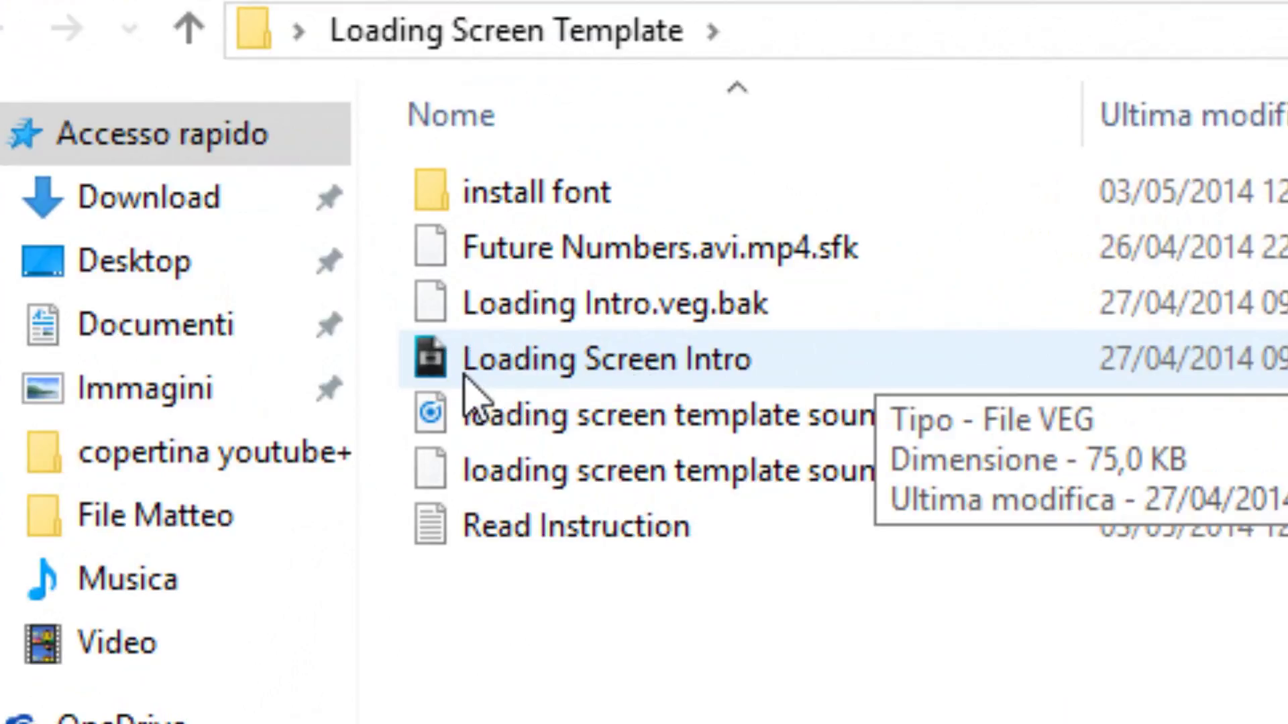
{"action": "double_click", "coordinate": [655, 374]}
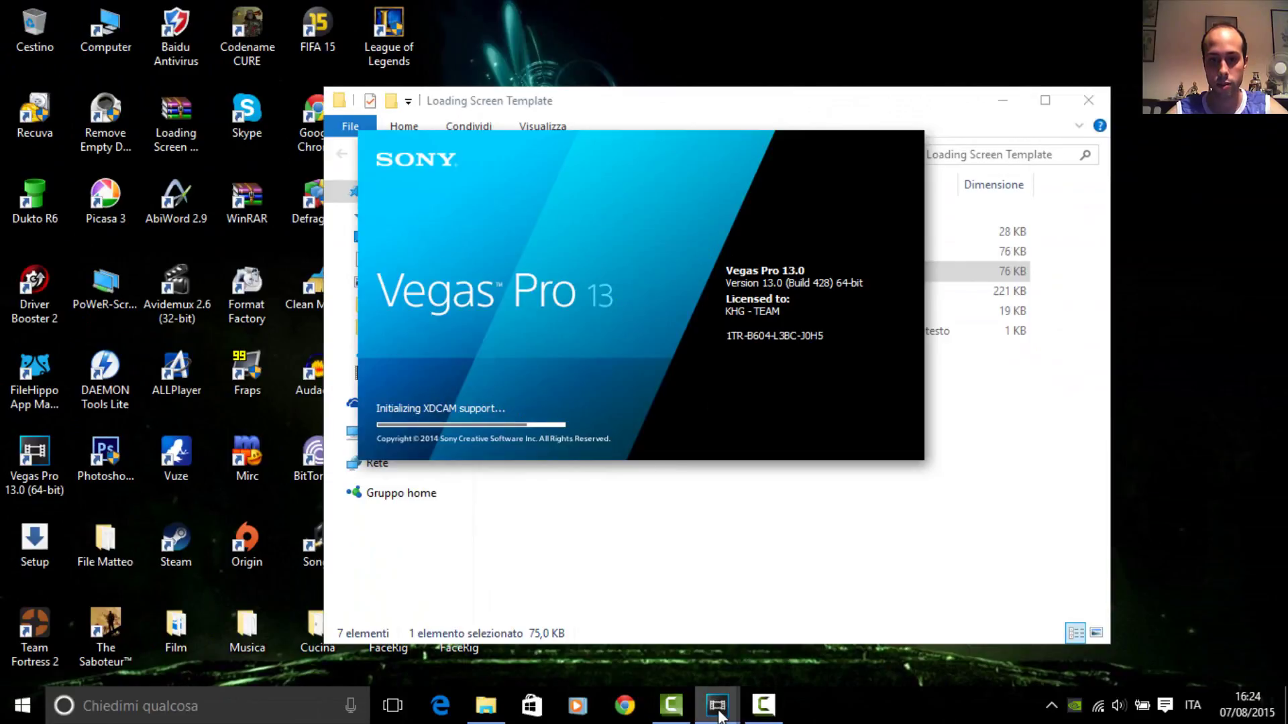
{"action": "mouse_move", "coordinate": [719, 710]}
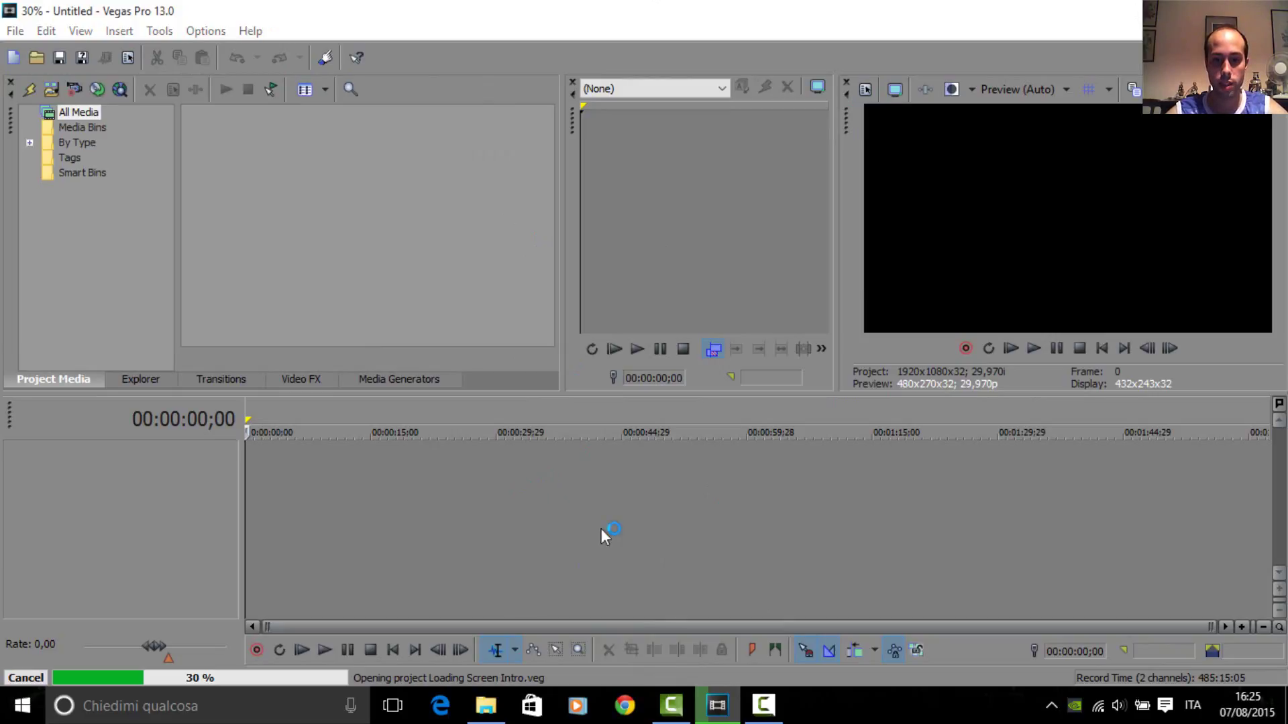
Step: Bring the Loading Screen Template folder window back in front of Vegas Pro
{"action": "mouse_move", "coordinate": [673, 716]}
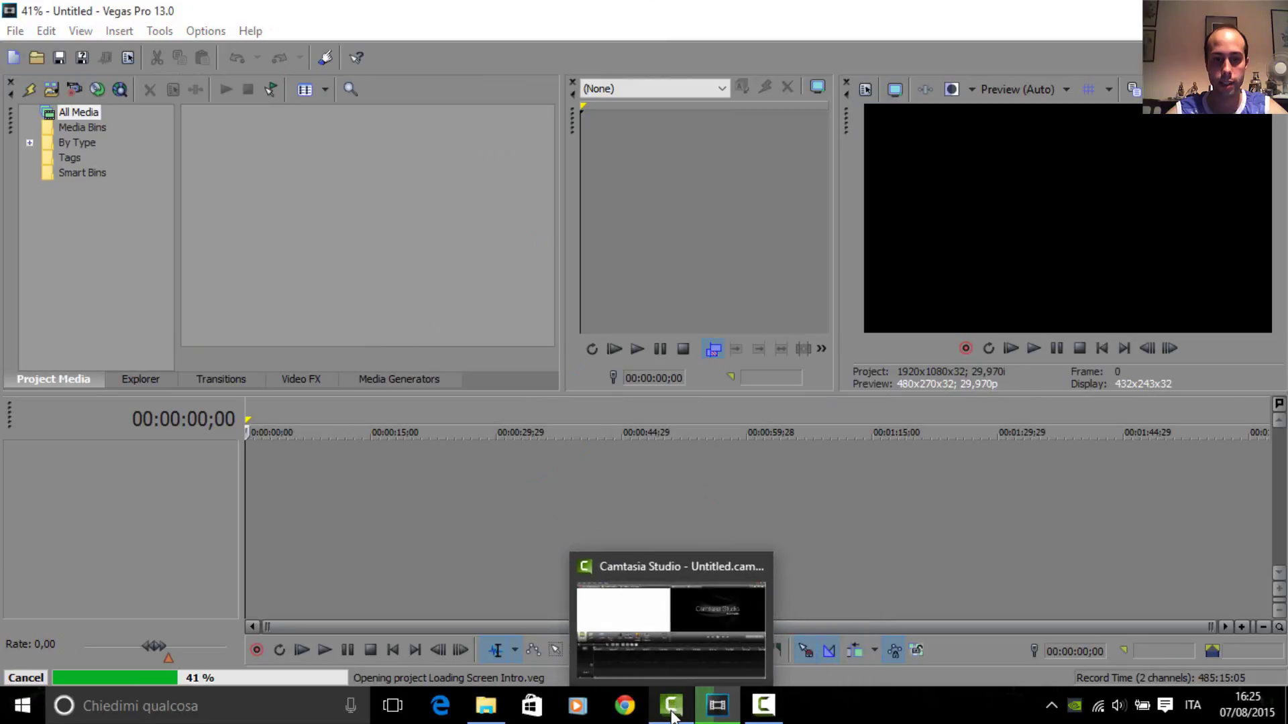
{"action": "mouse_move", "coordinate": [486, 710]}
{"action": "left_click", "coordinate": [525, 666]}
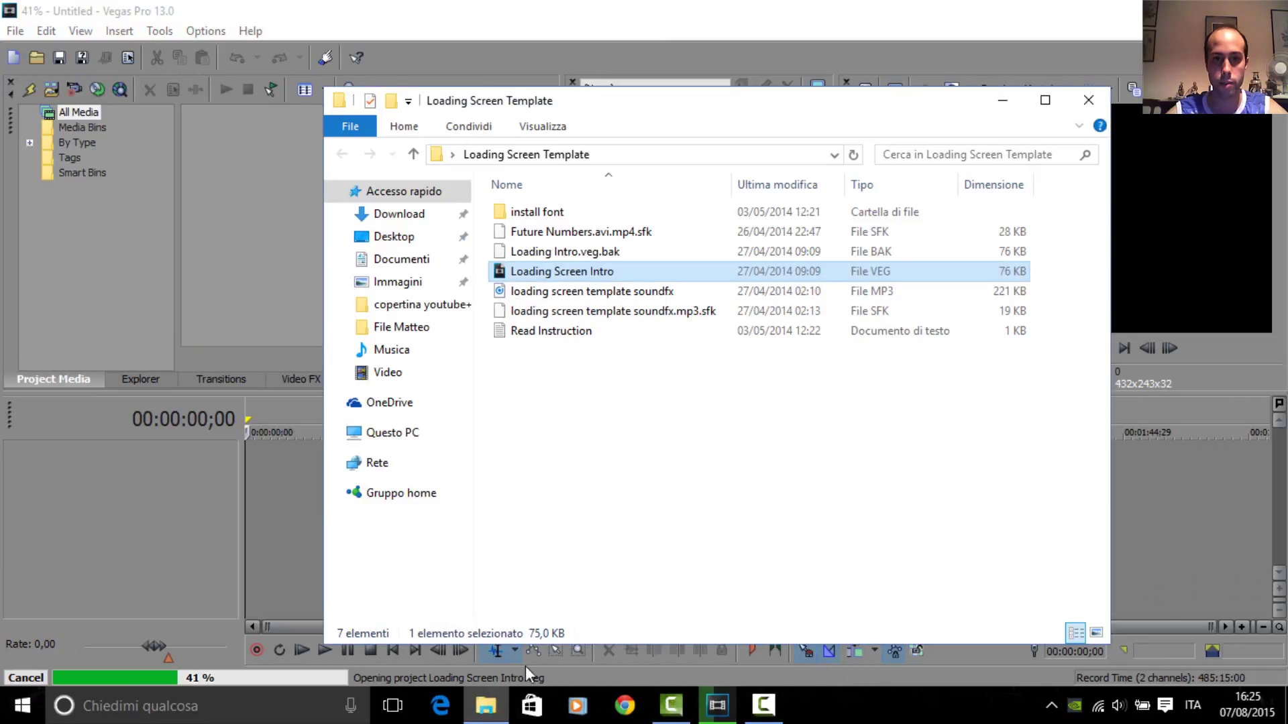
Step: Close the Loading Screen Template folder window and preview about the first six seconds of the loaded intro
{"action": "left_click", "coordinate": [1088, 103]}
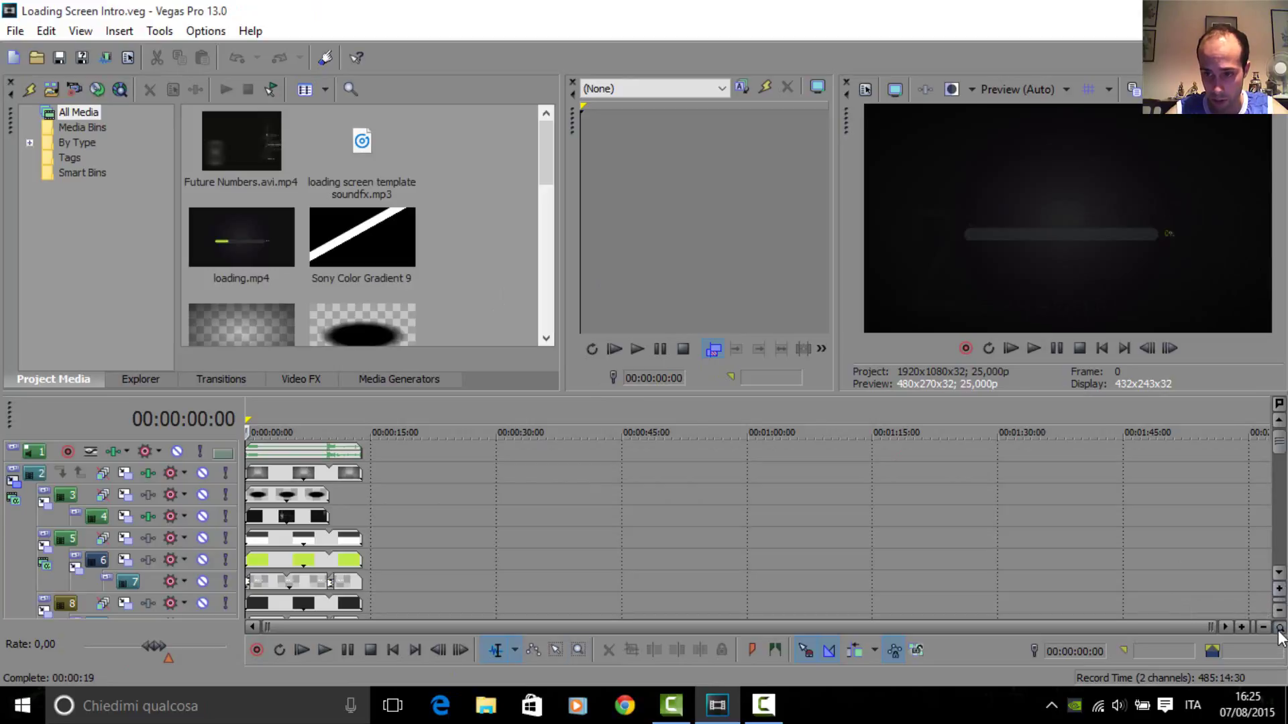
{"action": "left_click", "coordinate": [1279, 589]}
{"action": "left_click", "coordinate": [1281, 459]}
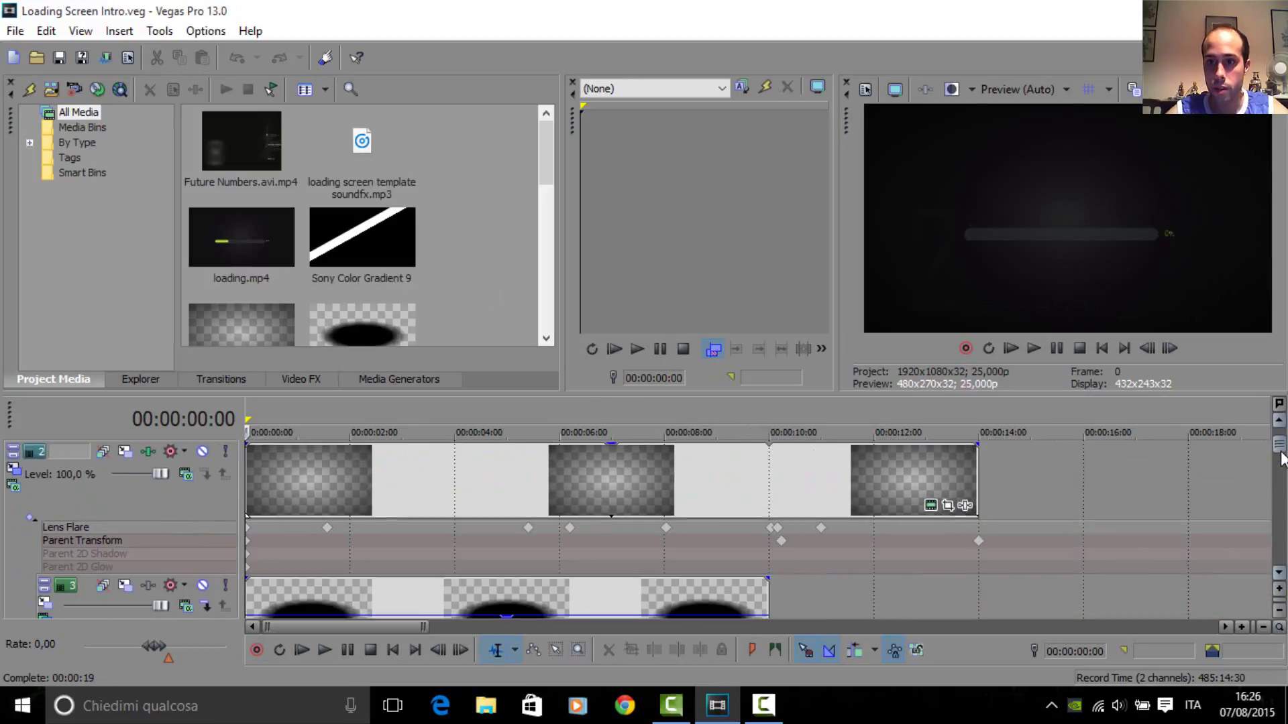
{"action": "scroll", "coordinate": [1282, 459], "scroll_direction": "up", "scroll_amount": 2}
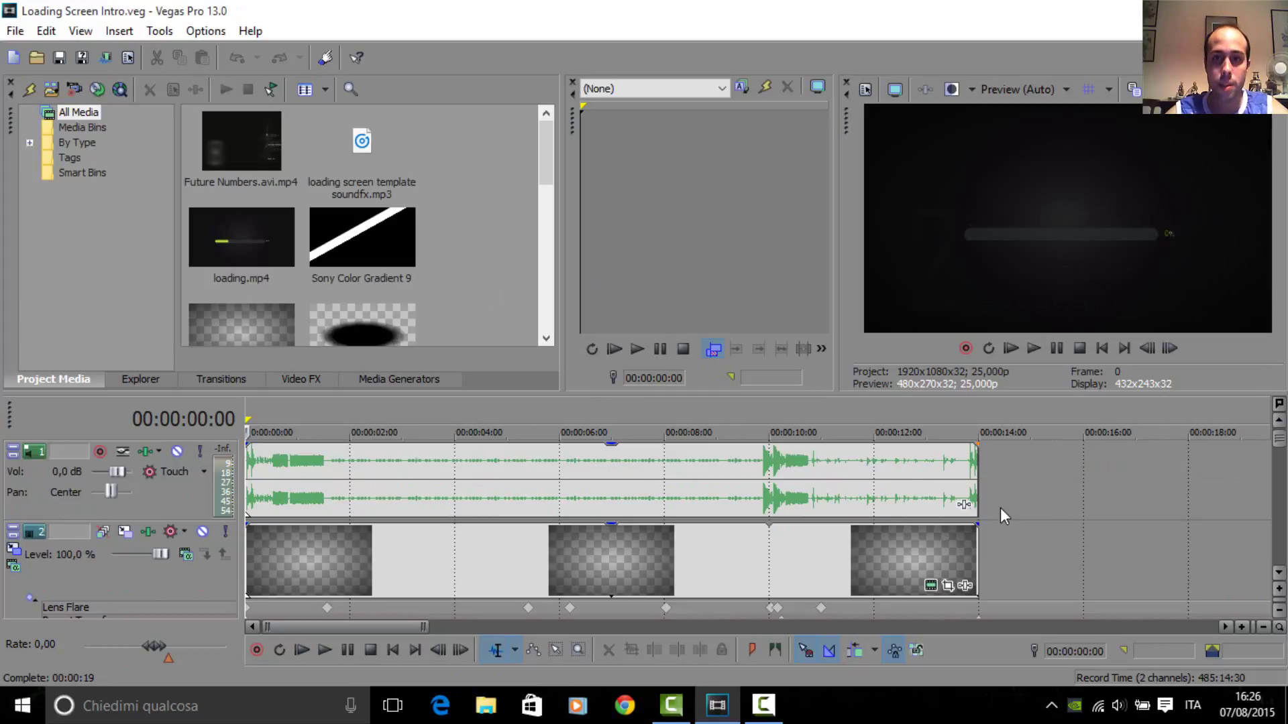
{"action": "left_click", "coordinate": [1281, 454]}
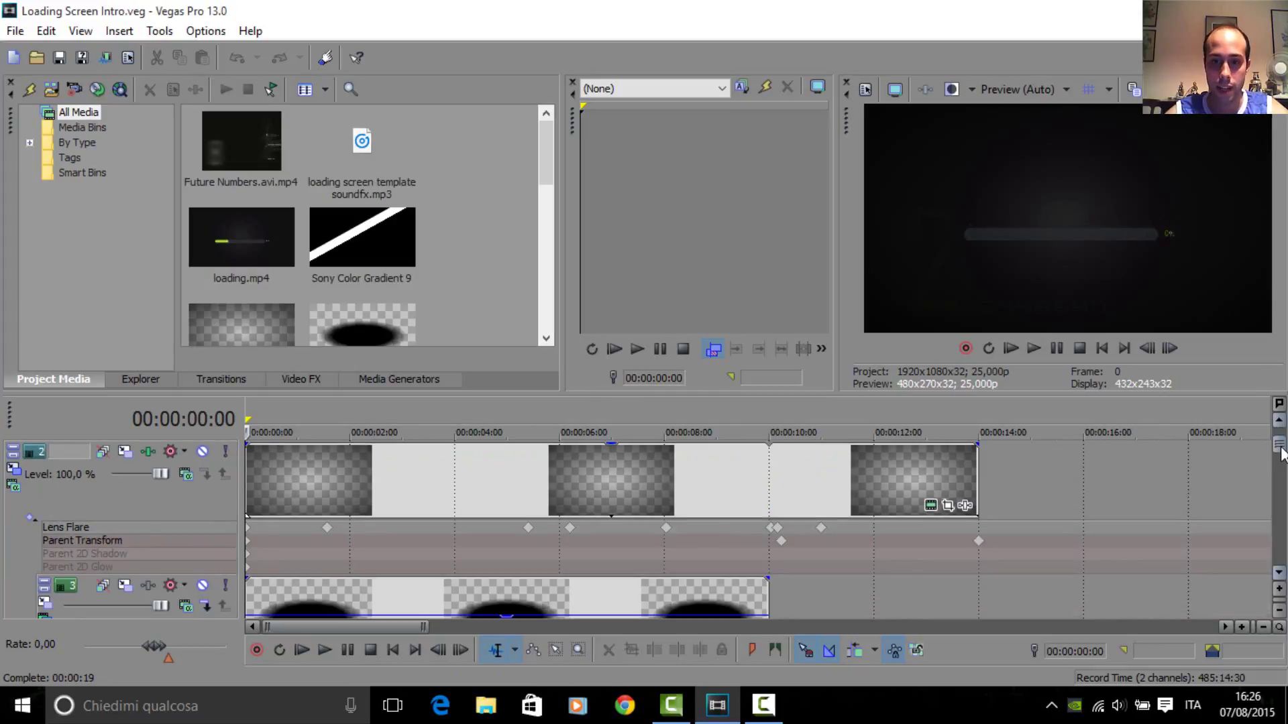
{"action": "left_click_drag", "start_coordinate": [1280, 452], "coordinate": [1281, 445]}
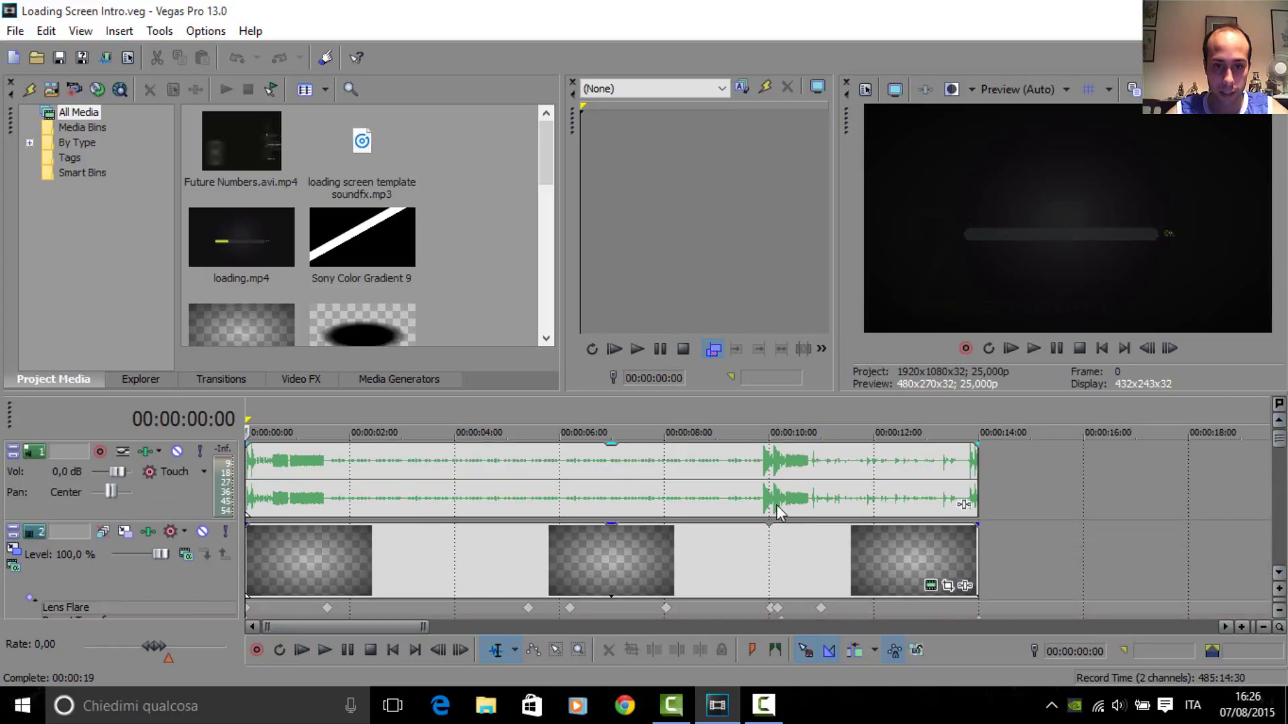
{"action": "left_click", "coordinate": [1038, 348]}
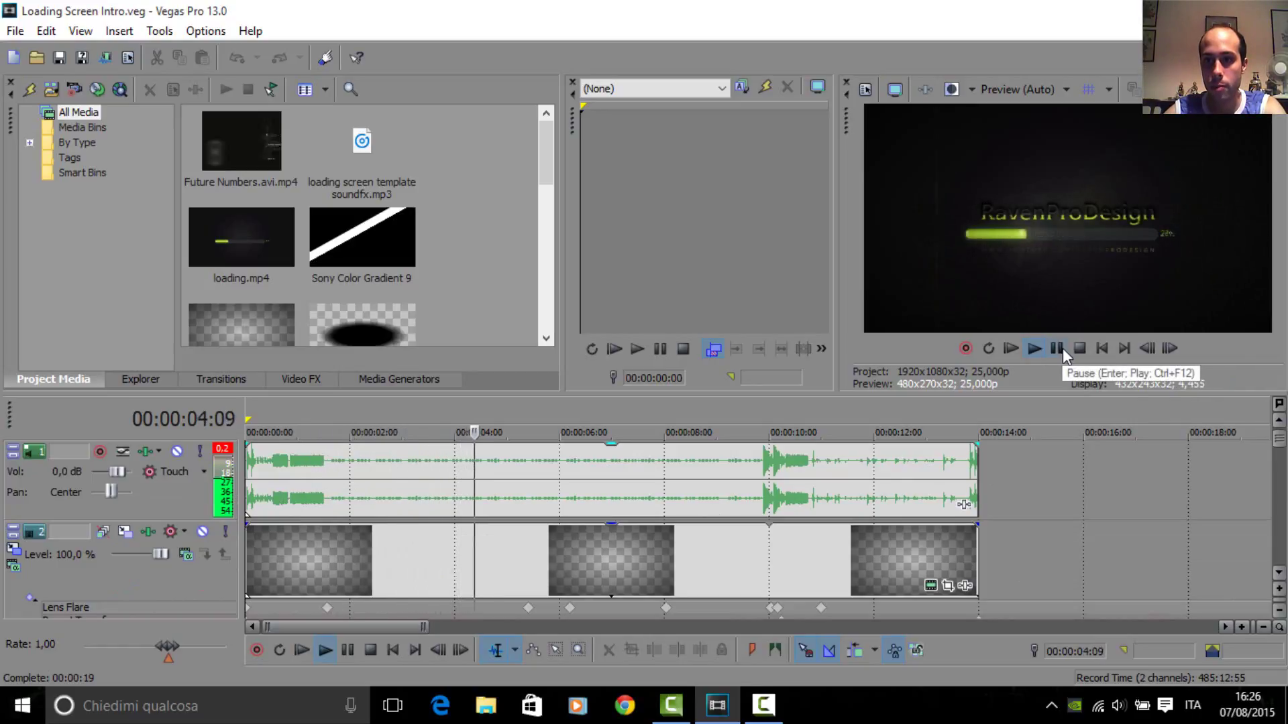
{"action": "left_click", "coordinate": [1063, 348]}
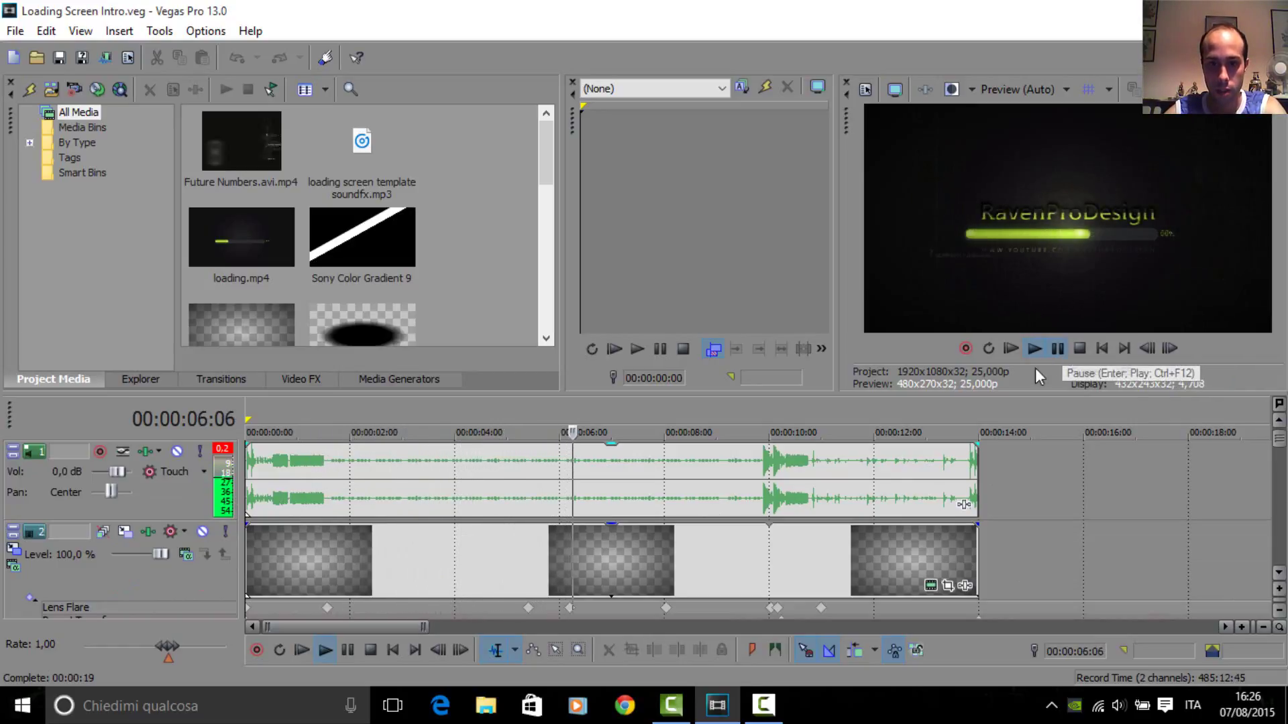
Step: Inspect the generated media settings of the gradient event on track 2 and the first title event on track 7
{"action": "right_click", "coordinate": [638, 567]}
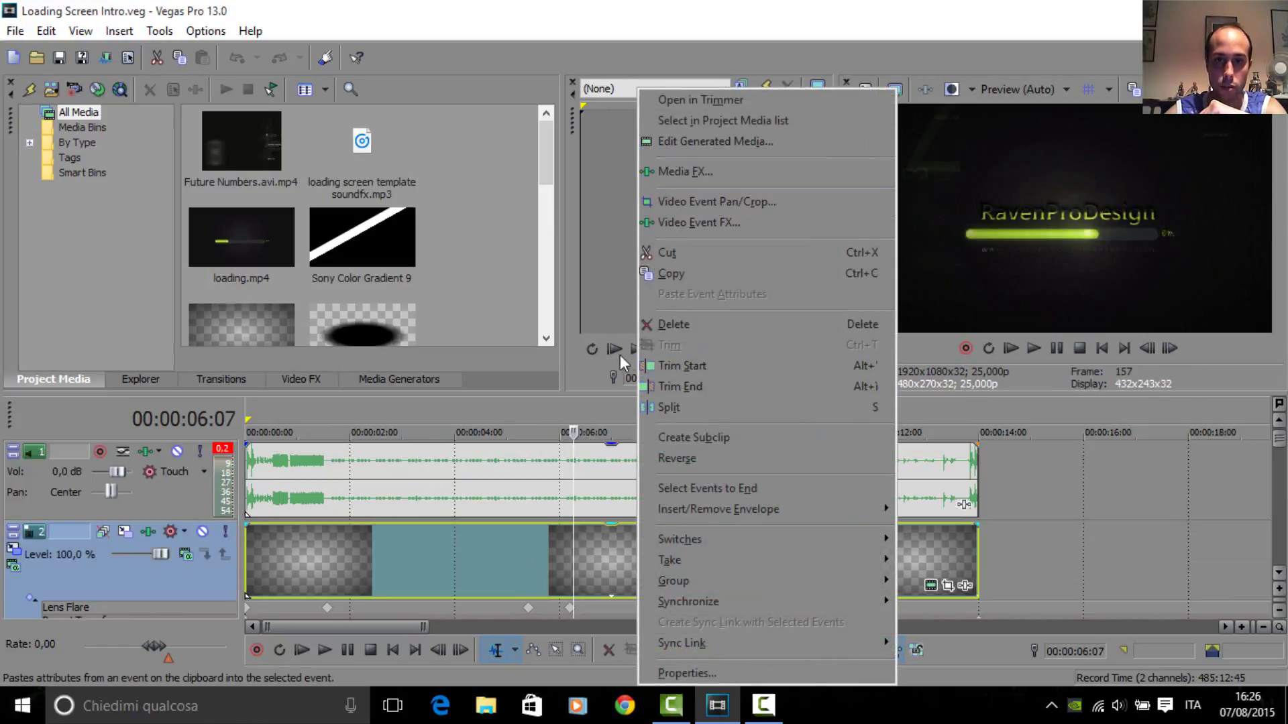
{"action": "left_click", "coordinate": [655, 140]}
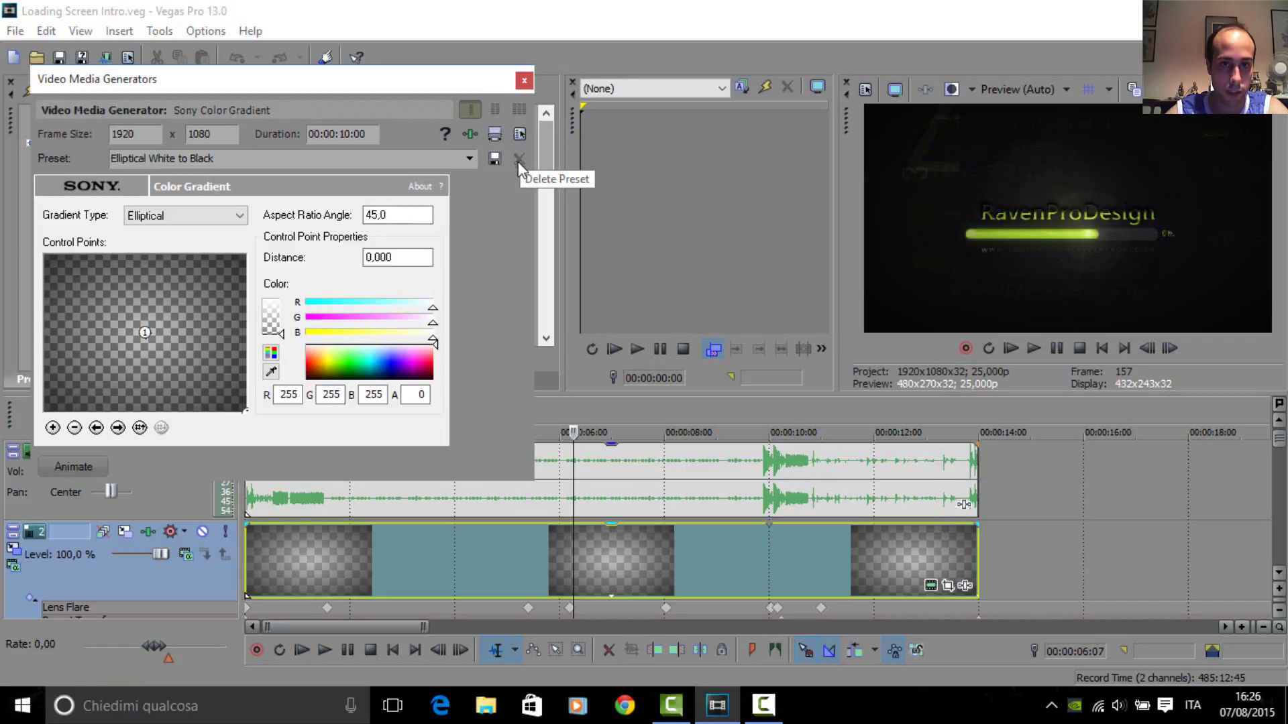
{"action": "left_click", "coordinate": [524, 81]}
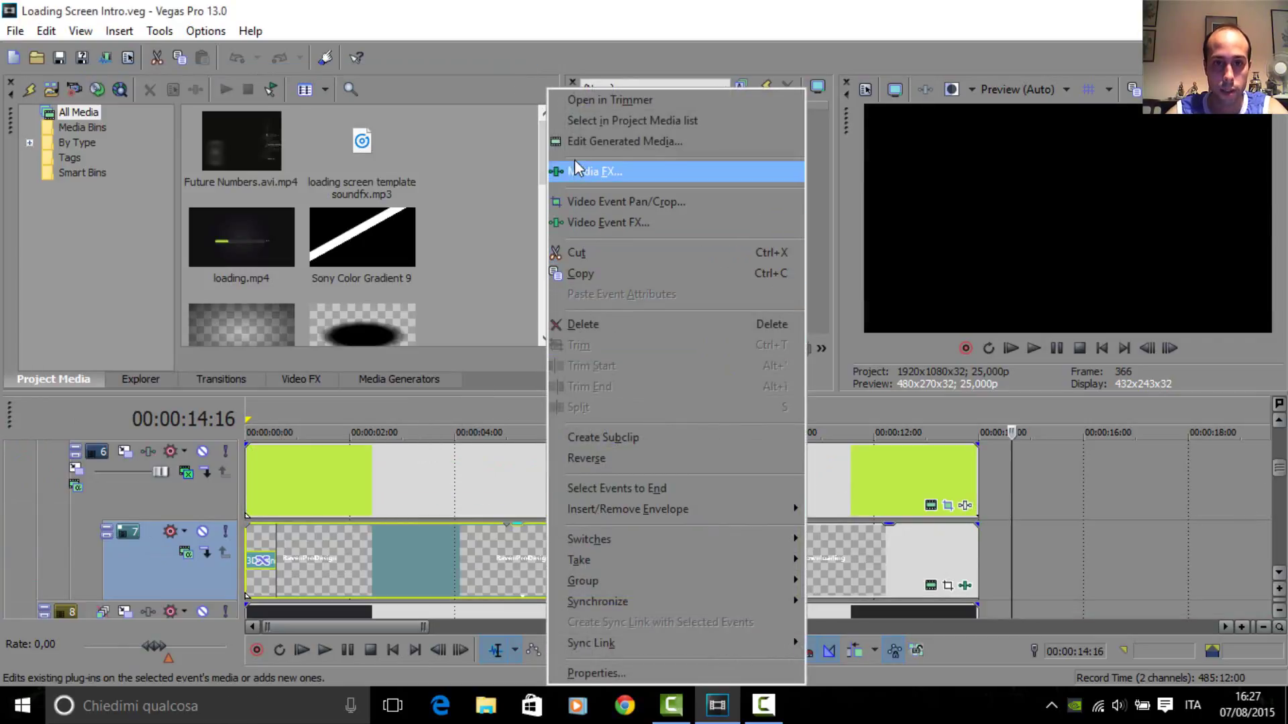
{"action": "left_click", "coordinate": [671, 140]}
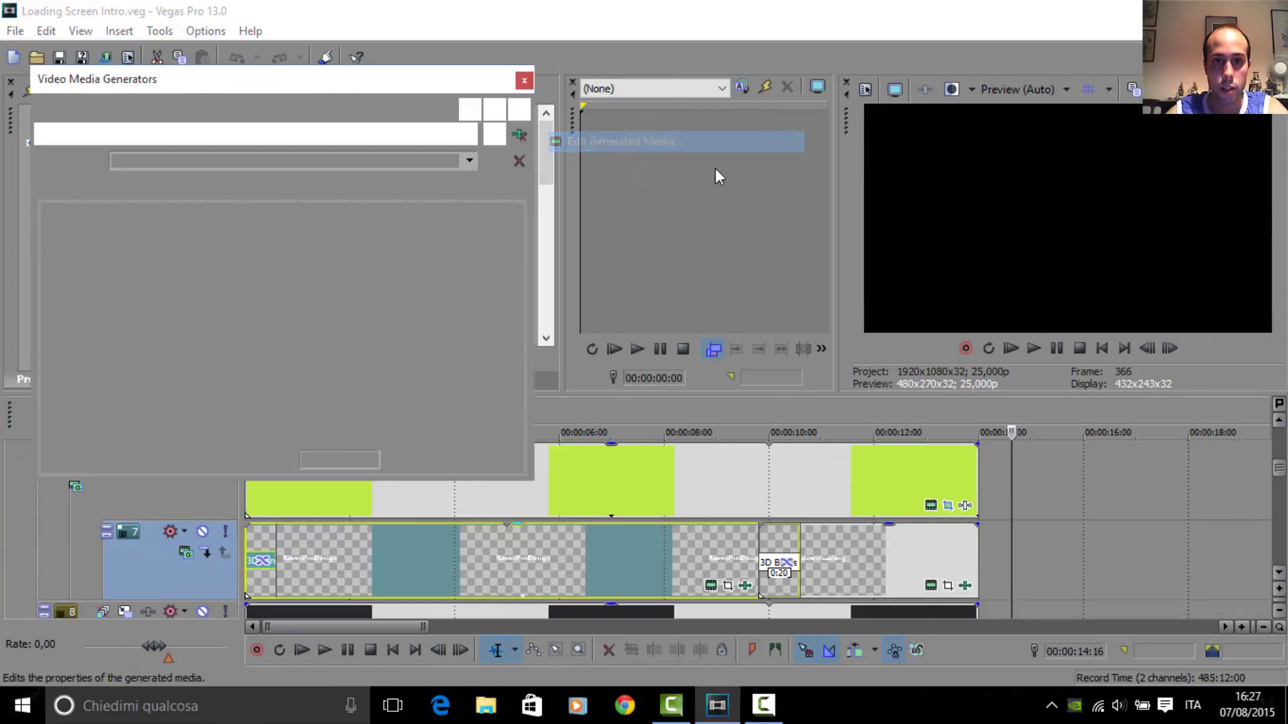
{"action": "left_click", "coordinate": [524, 81]}
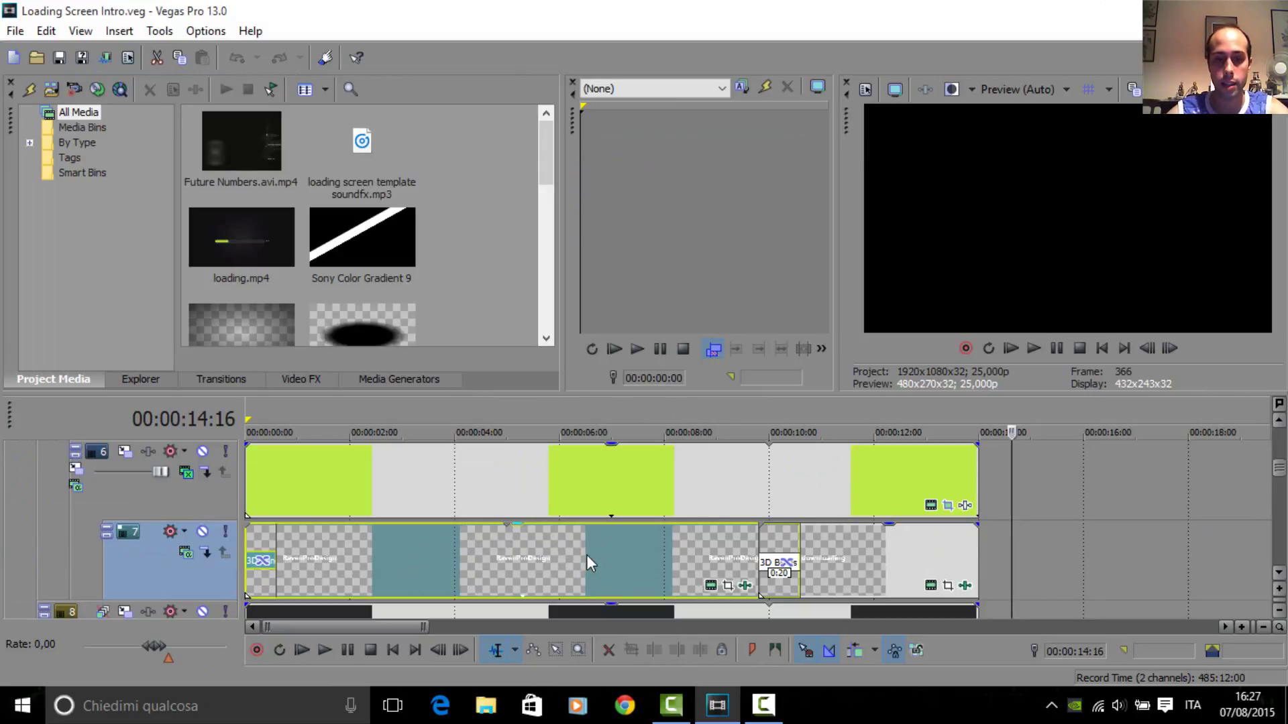
Step: Open the generated media of track 7's first title event and replace the RavenProDesign text with the creator's nickname
{"action": "right_click", "coordinate": [540, 554]}
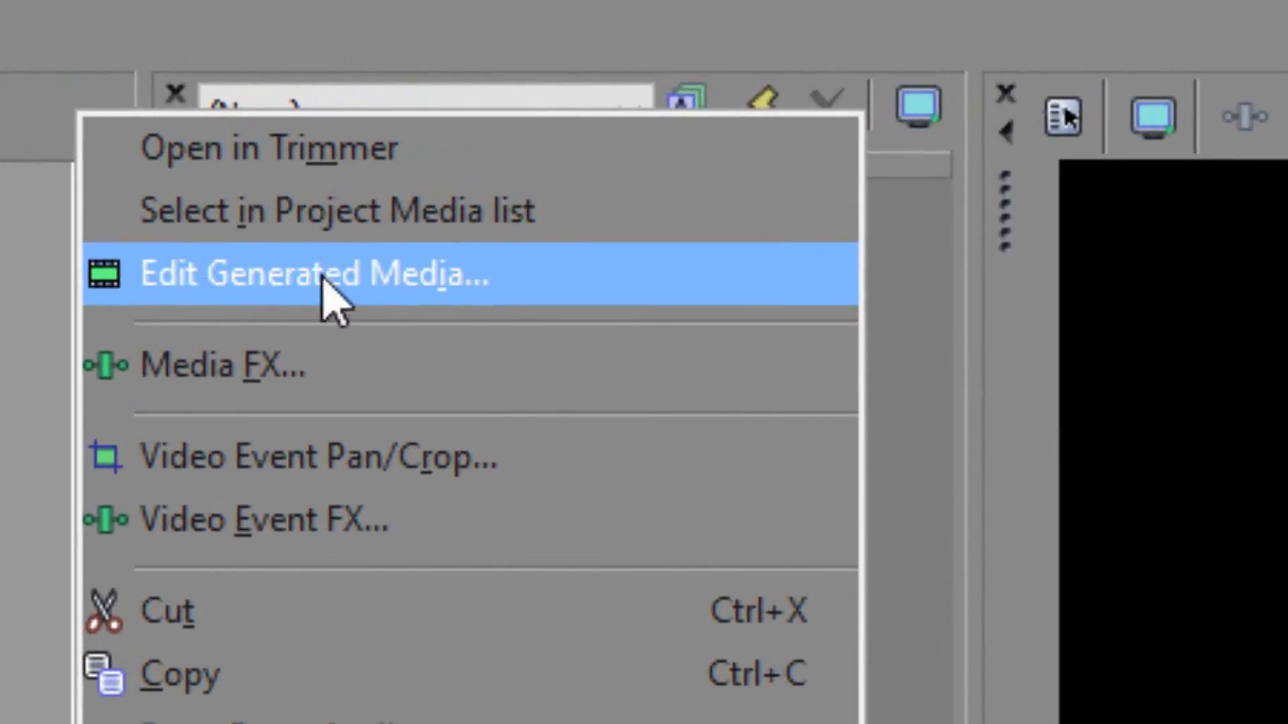
{"action": "left_click", "coordinate": [454, 250]}
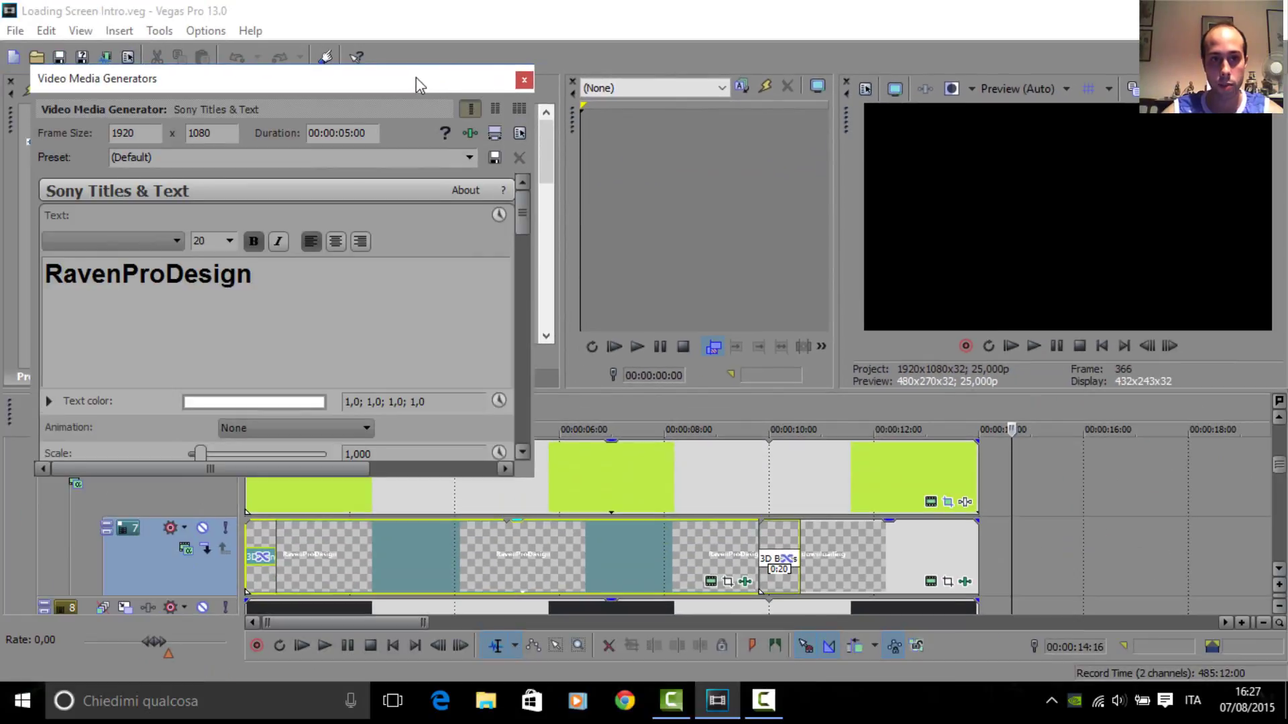
{"action": "left_click_drag", "start_coordinate": [416, 78], "coordinate": [826, 73]}
{"action": "double_click", "coordinate": [548, 270]}
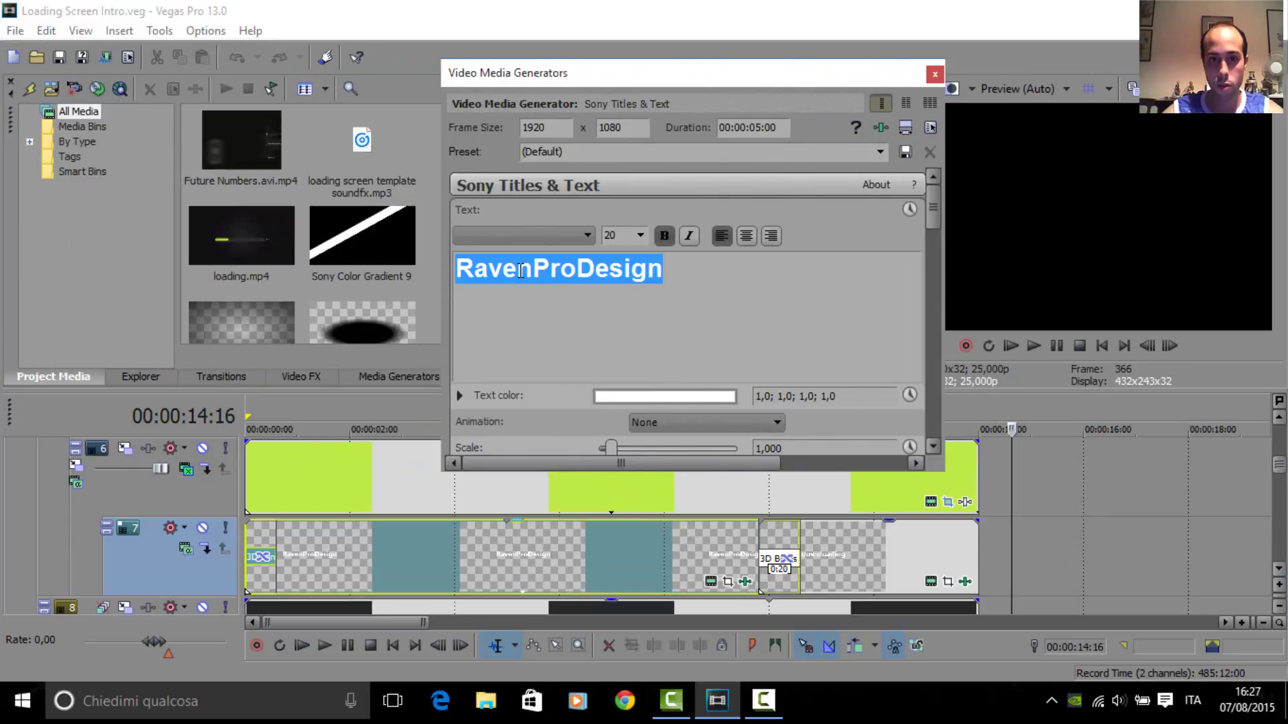
{"action": "key", "text": "BackSpace"}
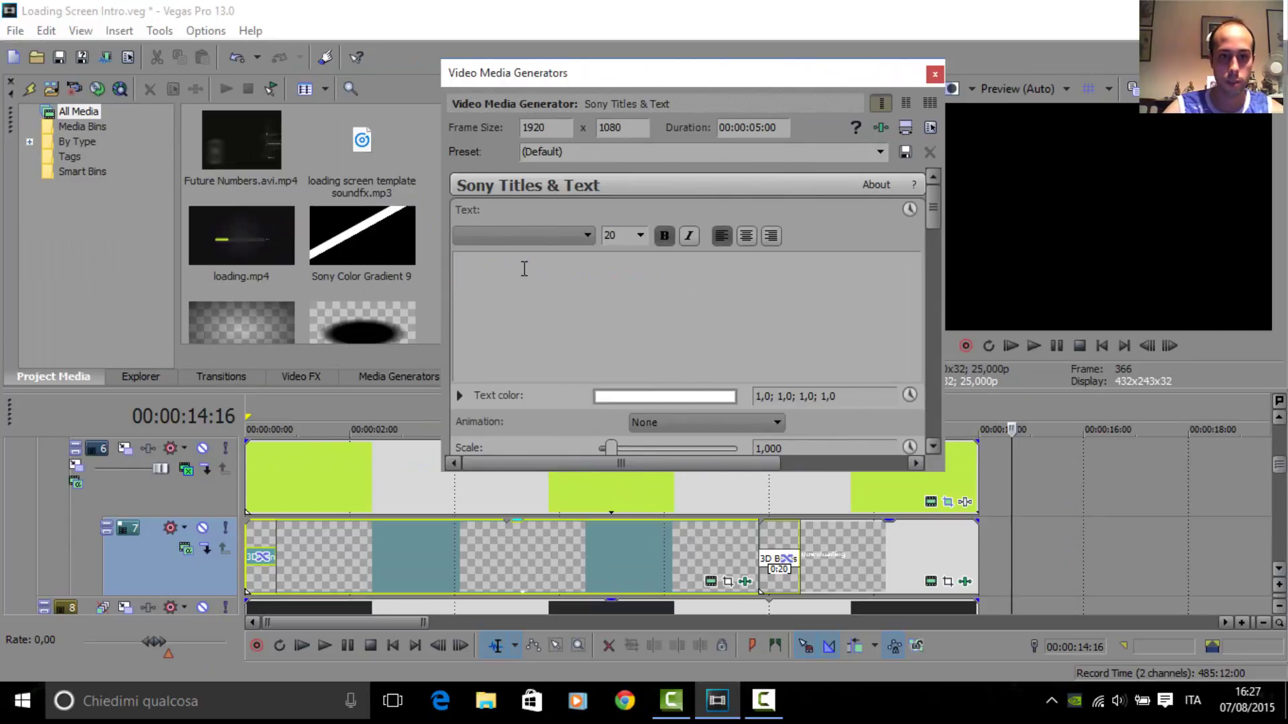
{"action": "type", "text": "Matteo"}
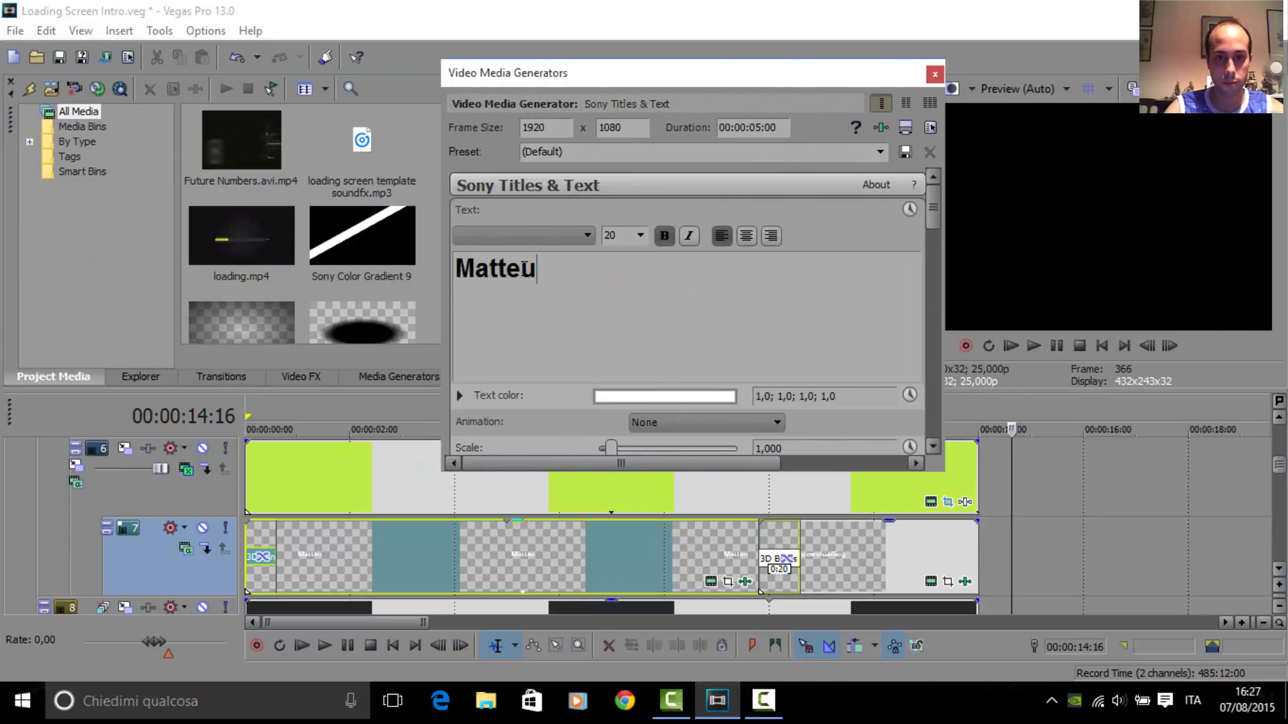
{"action": "type", "text": "s )"}
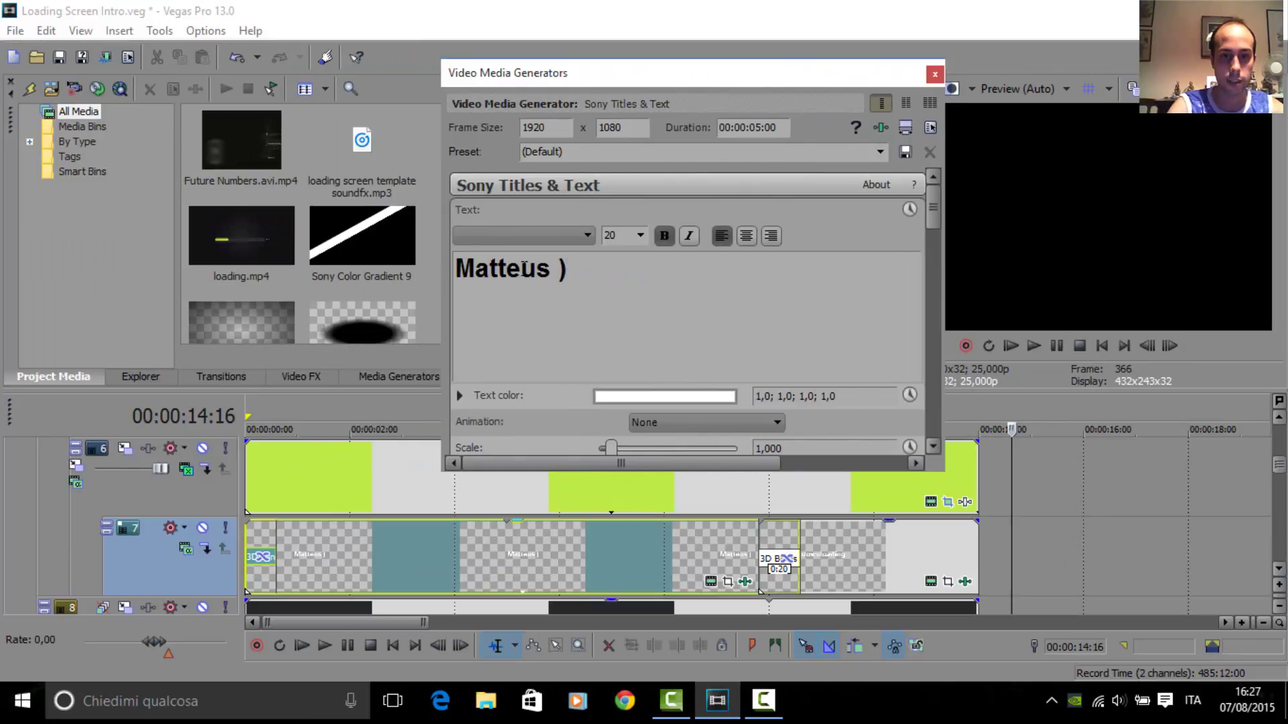
{"action": "type", "text": "£"}
{"action": "key", "text": "BackSpace"}
{"action": "key", "text": "BackSpace"}
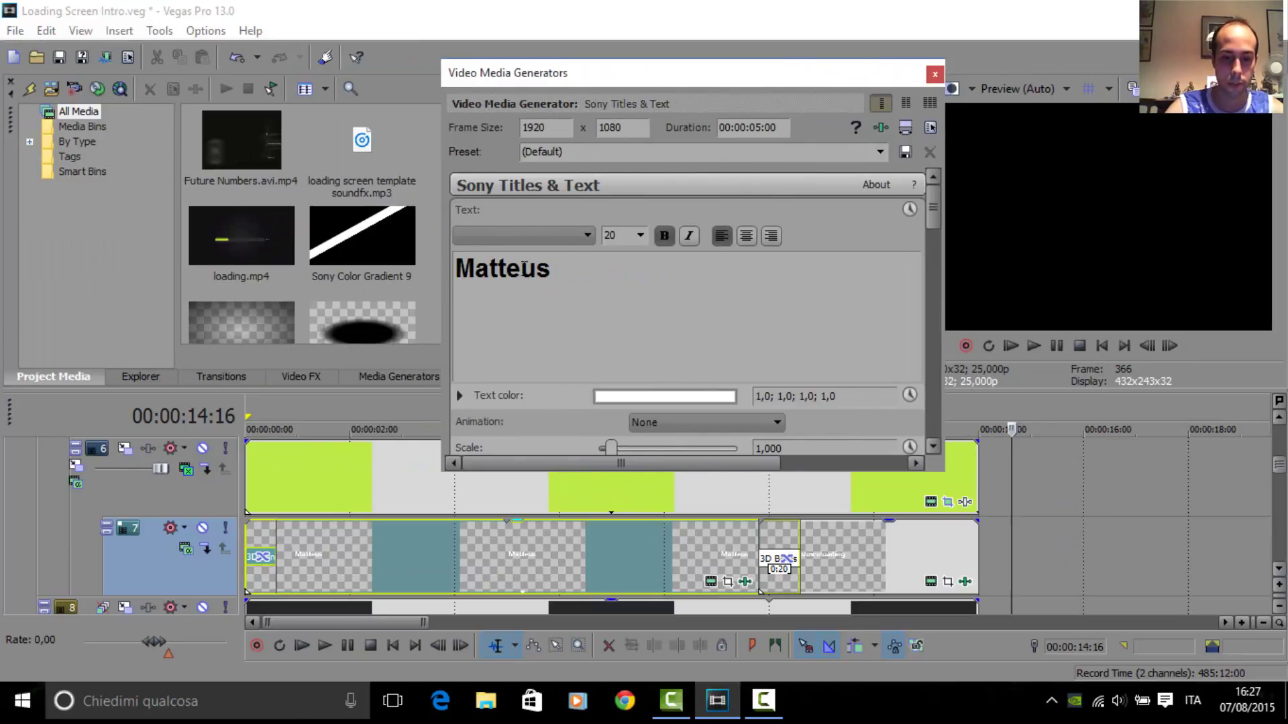
{"action": "type", "text": "9"}
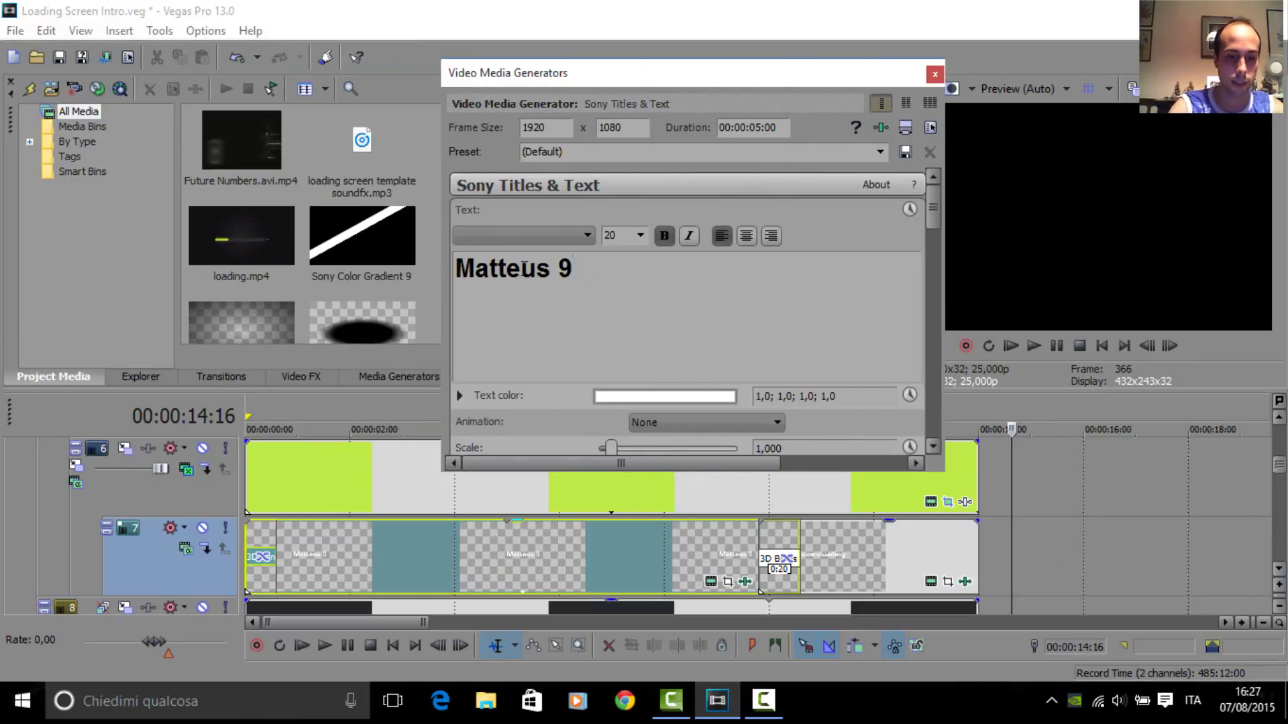
{"action": "type", "text": "3"}
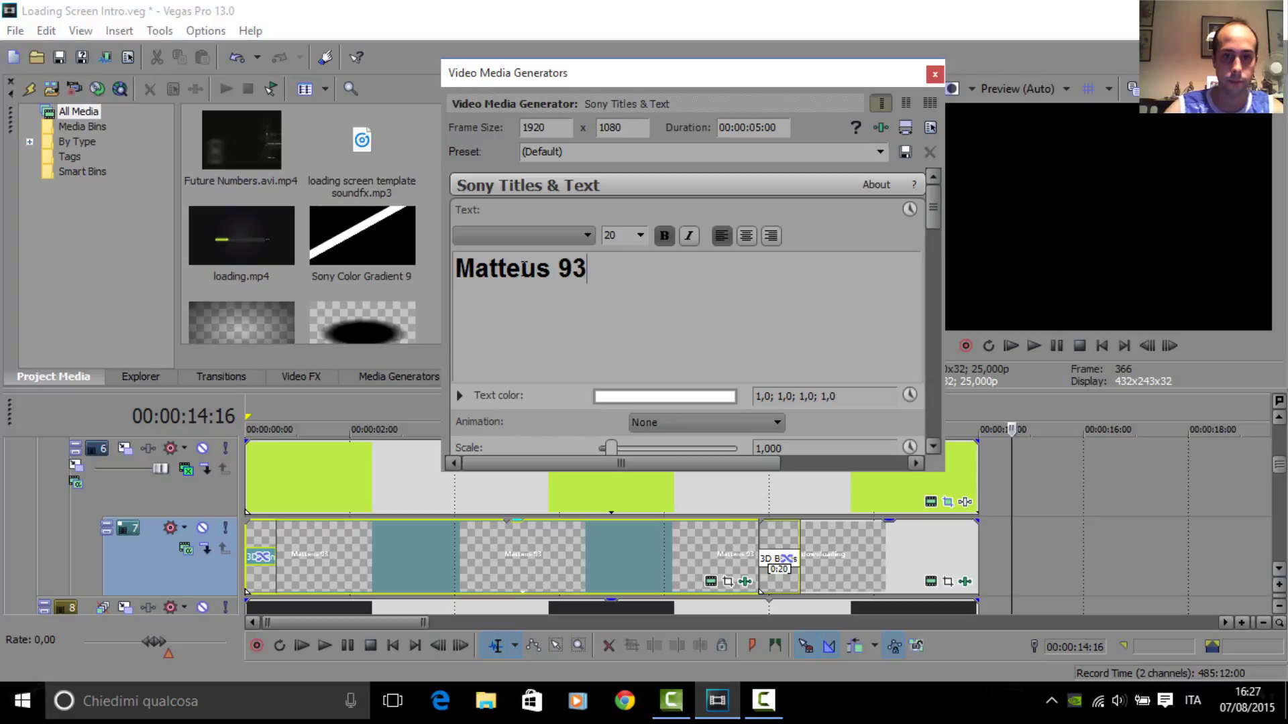
Step: Set the font size of the whole title text to 36
{"action": "left_click", "coordinate": [641, 236]}
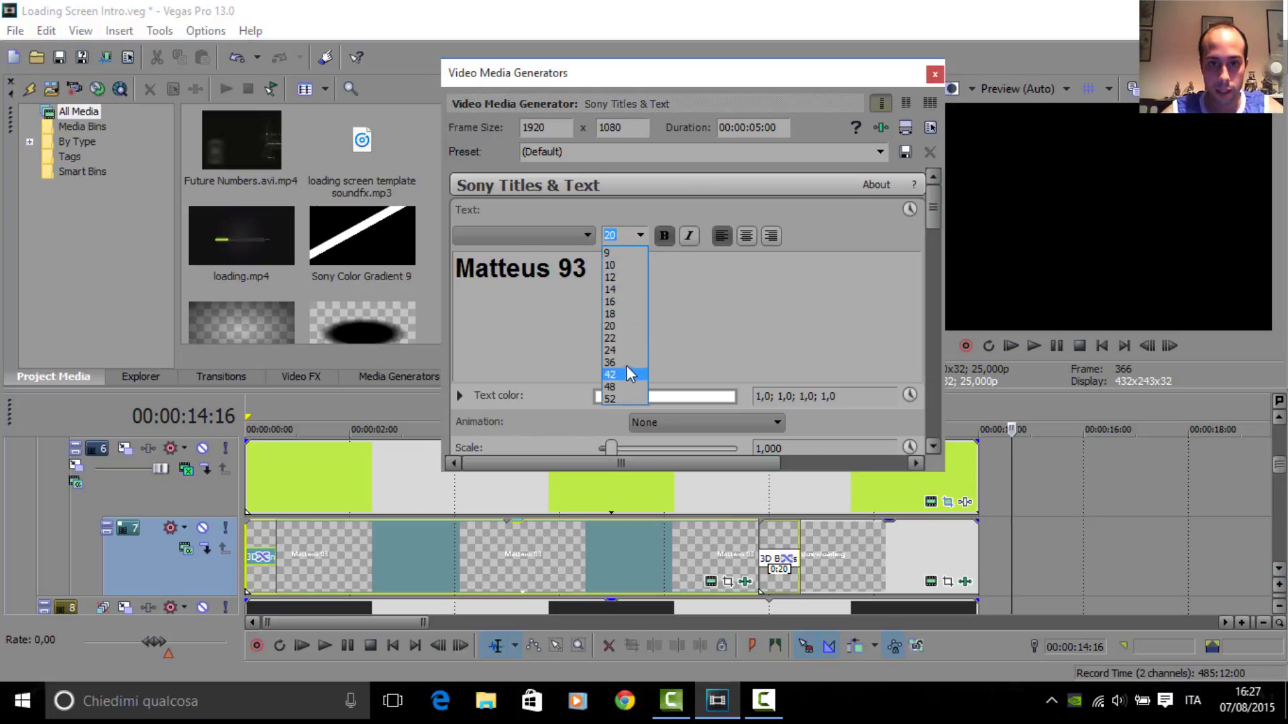
{"action": "key", "text": "Escape"}
{"action": "left_click_drag", "start_coordinate": [590, 269], "coordinate": [466, 265]}
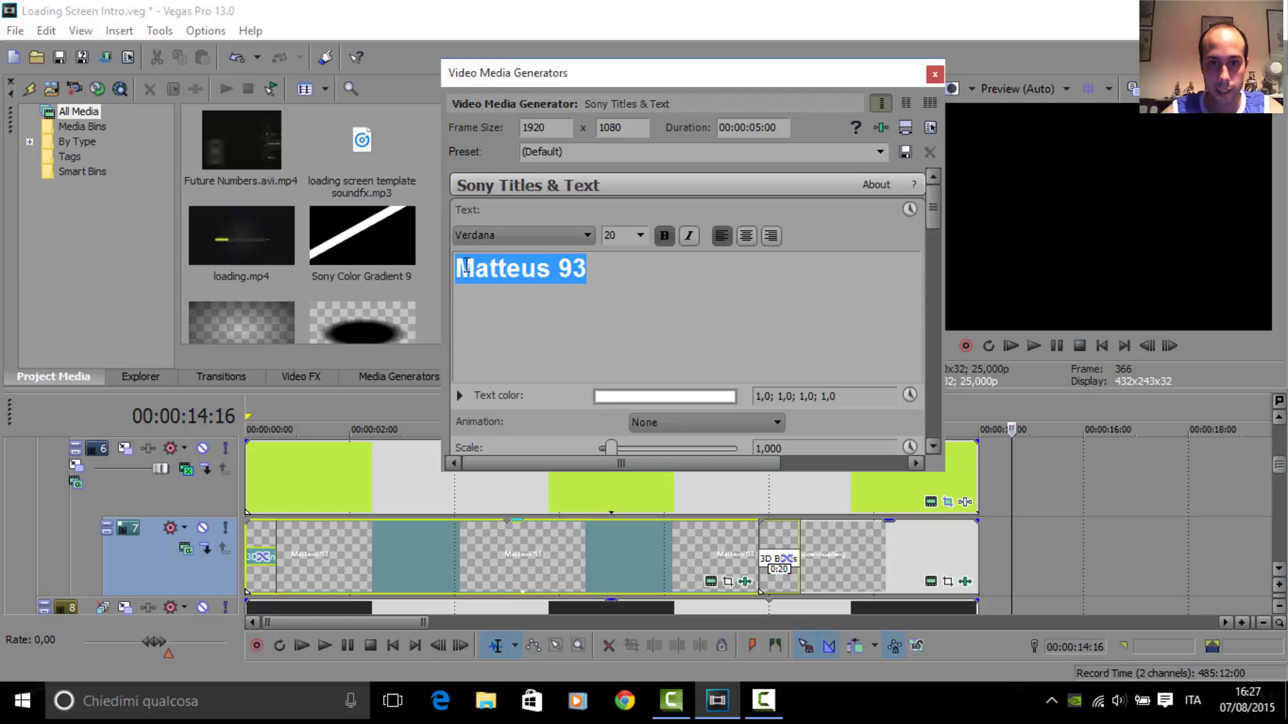
{"action": "left_click", "coordinate": [642, 236]}
{"action": "left_click", "coordinate": [626, 362]}
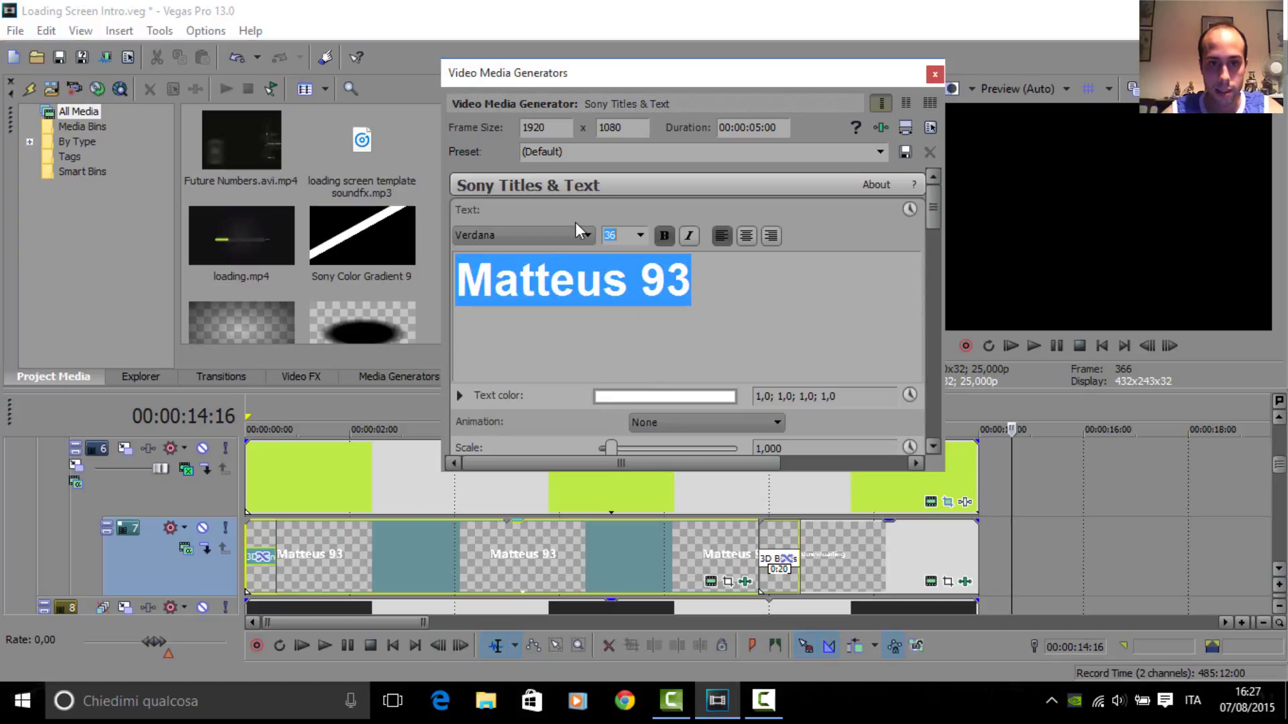
Step: Look through the fonts available for the title text and close the title's media generator
{"action": "left_click", "coordinate": [558, 236]}
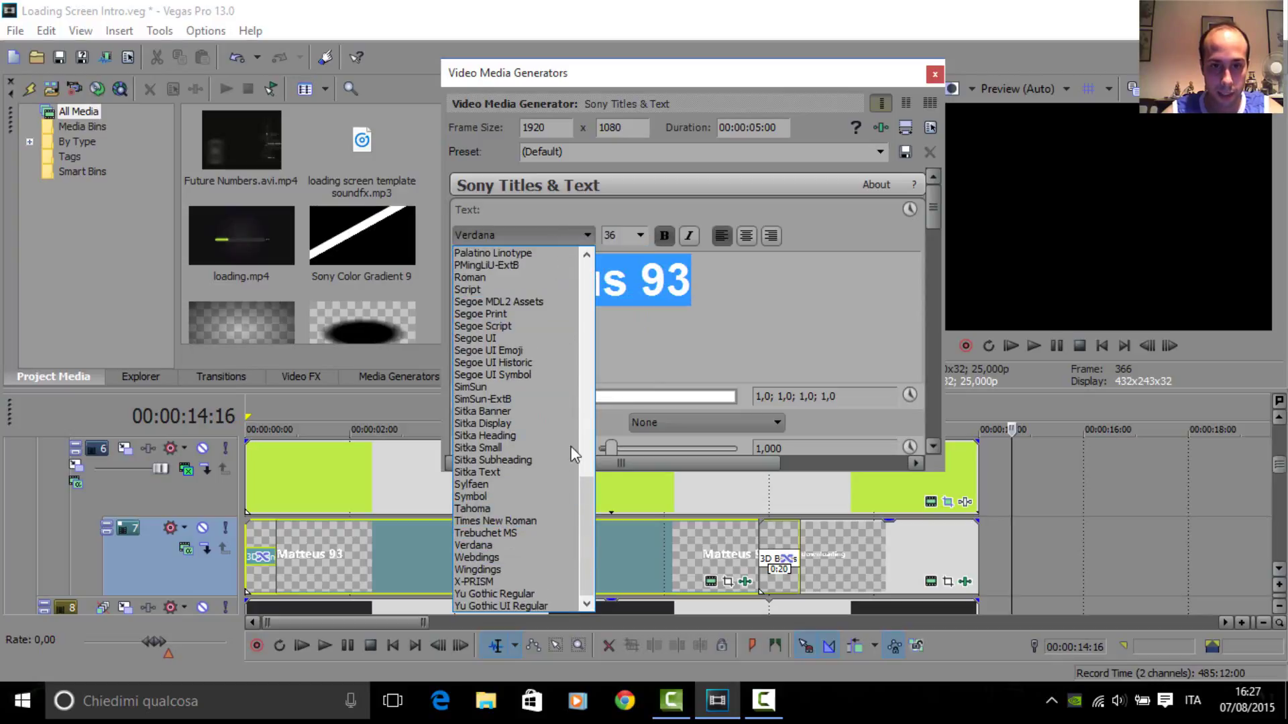
{"action": "scroll", "coordinate": [517, 338], "scroll_direction": "up", "scroll_amount": 9}
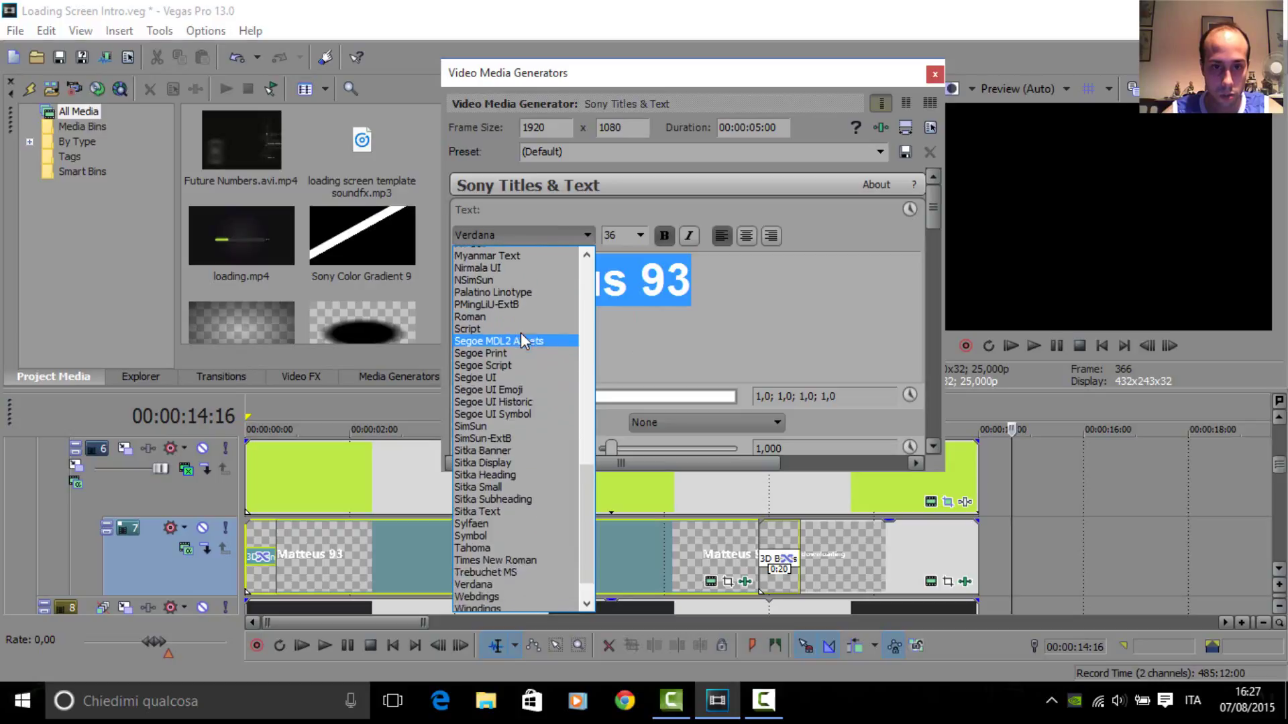
{"action": "scroll", "coordinate": [523, 326], "scroll_direction": "up", "scroll_amount": 4}
{"action": "scroll", "coordinate": [532, 412], "scroll_direction": "down", "scroll_amount": 2}
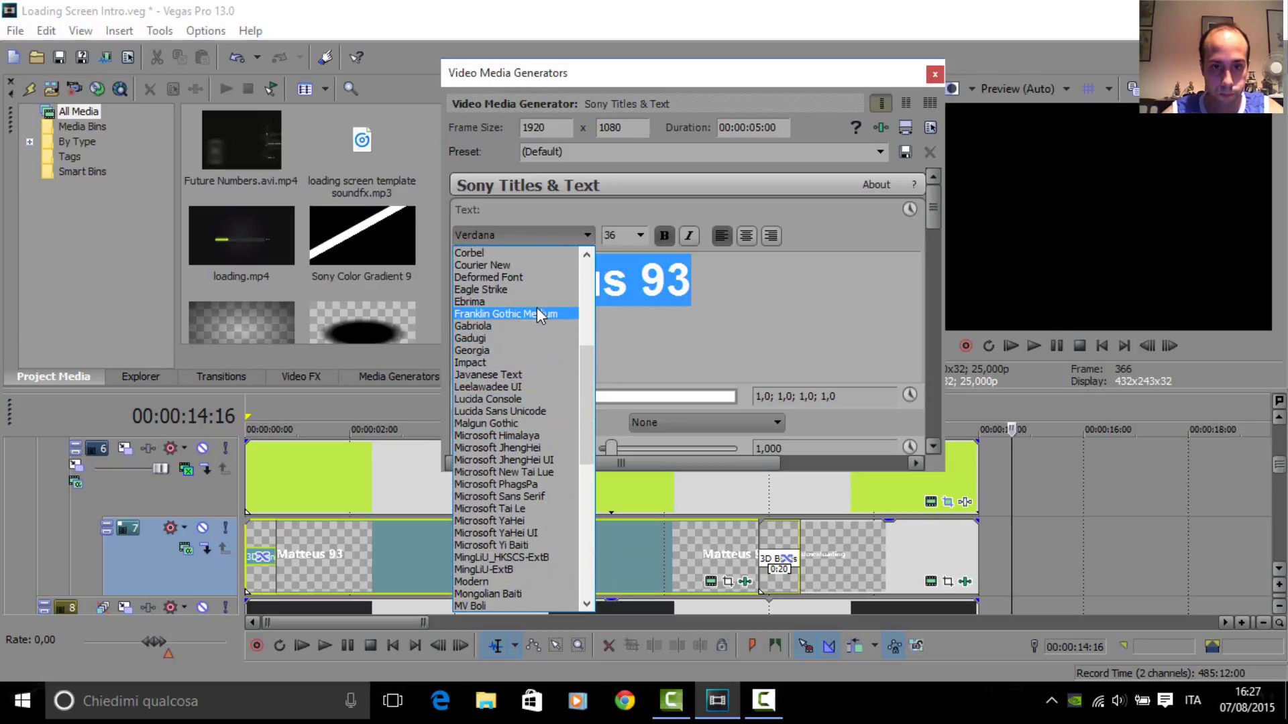
{"action": "scroll", "coordinate": [536, 302], "scroll_direction": "up", "scroll_amount": 4}
{"action": "scroll", "coordinate": [537, 305], "scroll_direction": "up", "scroll_amount": 1}
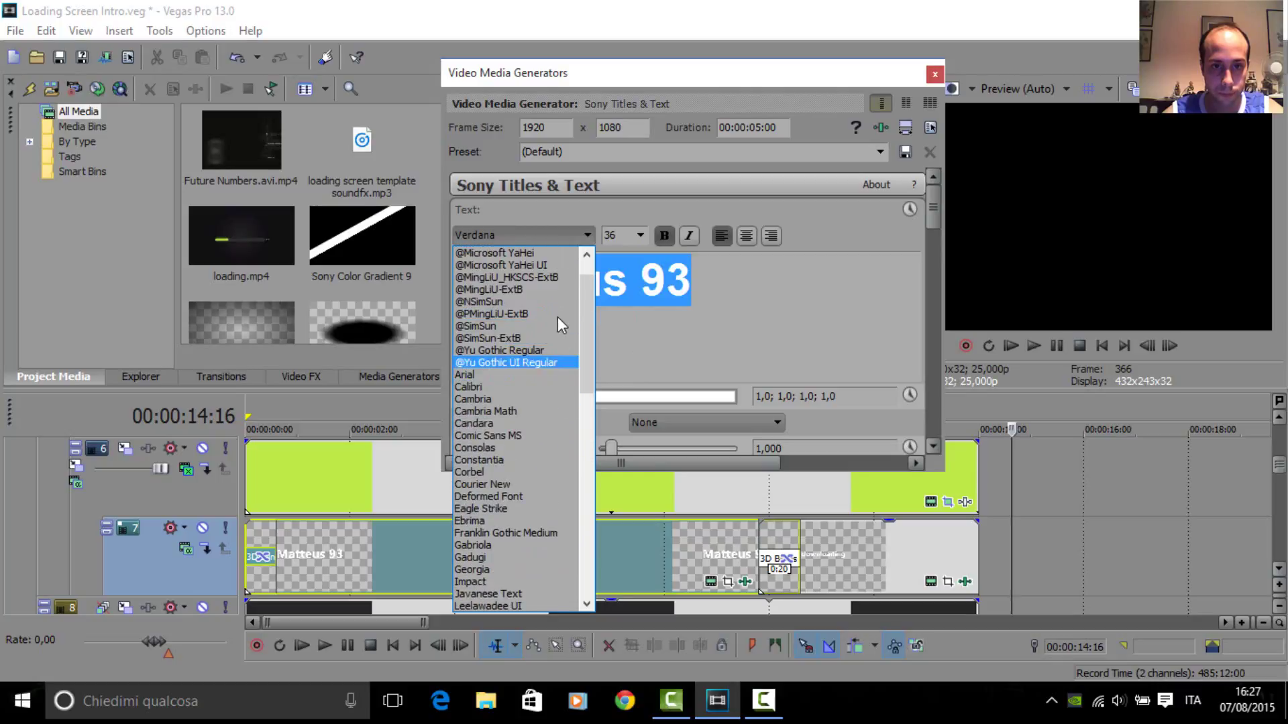
{"action": "scroll", "coordinate": [557, 318], "scroll_direction": "up", "scroll_amount": 2}
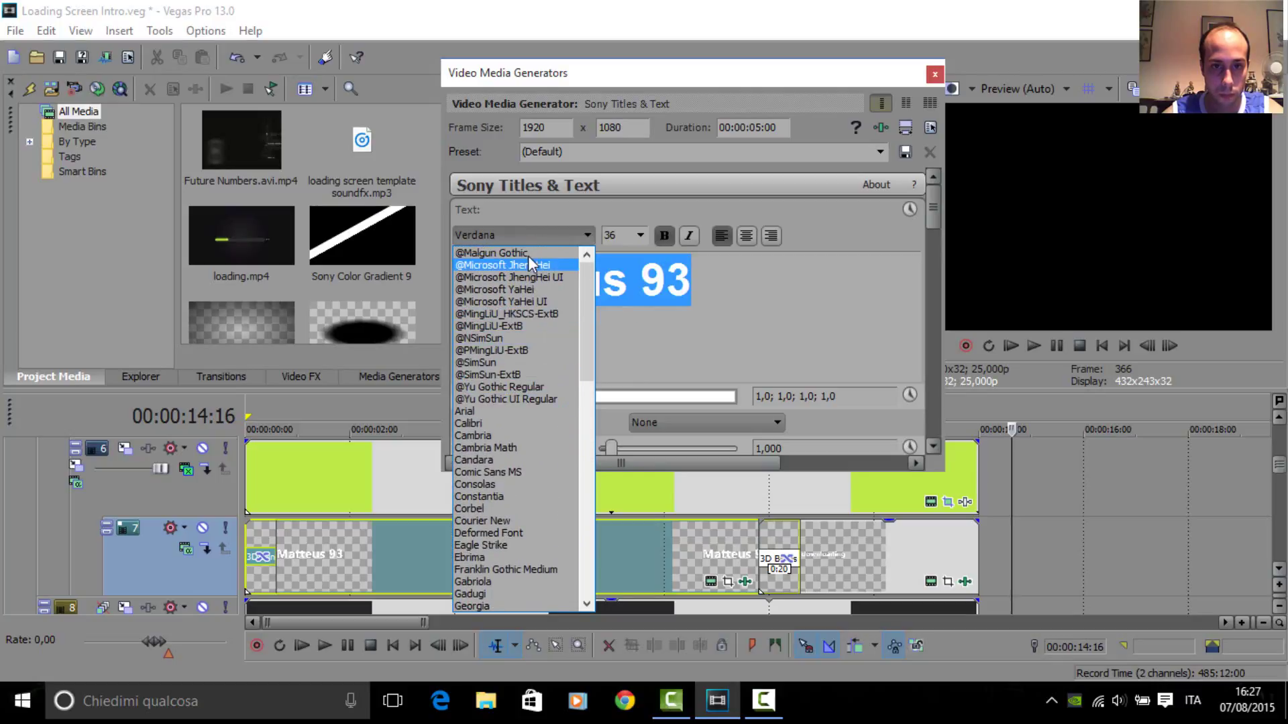
{"action": "scroll", "coordinate": [529, 373], "scroll_direction": "down", "scroll_amount": 3}
{"action": "scroll", "coordinate": [526, 381], "scroll_direction": "down", "scroll_amount": 15}
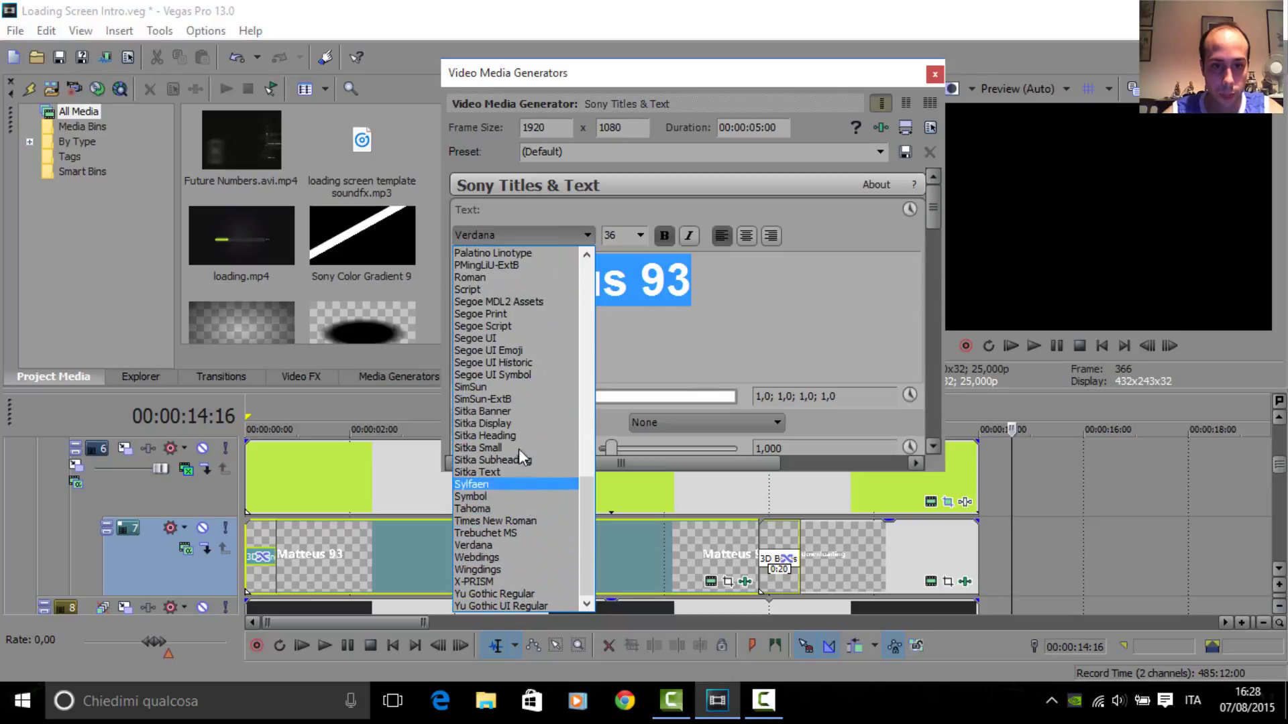
{"action": "left_click", "coordinate": [806, 276]}
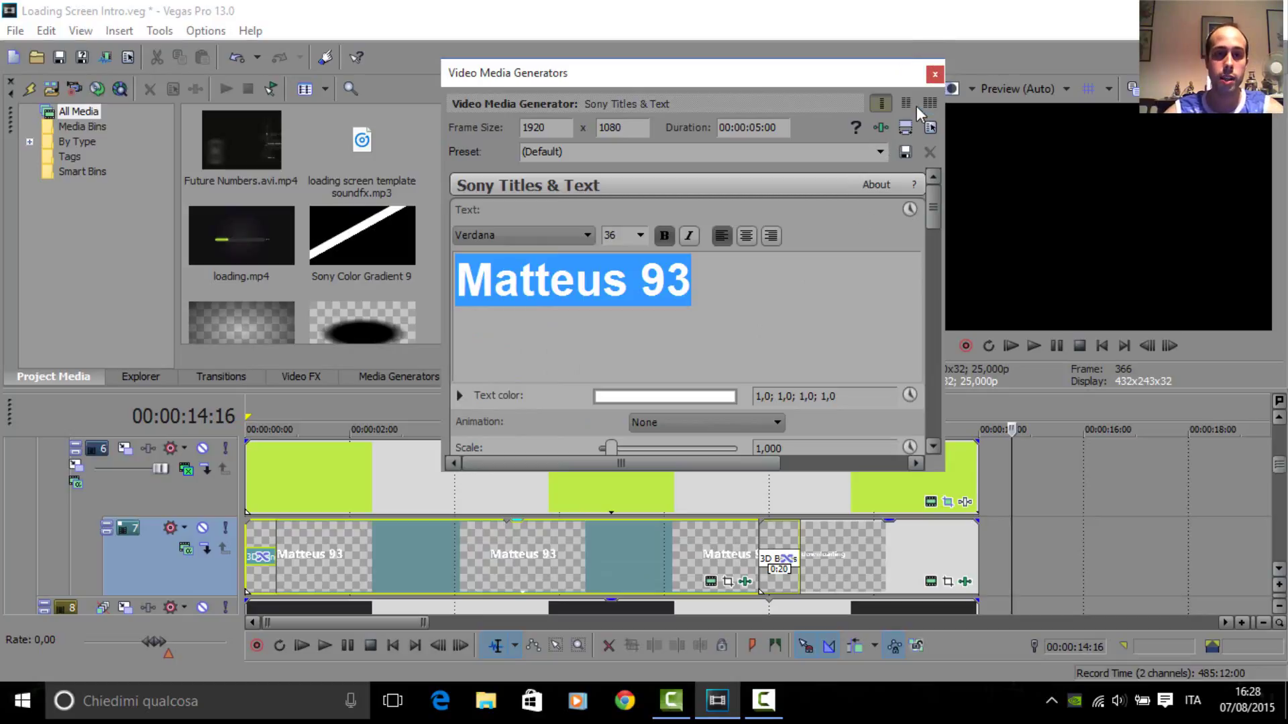
{"action": "left_click", "coordinate": [768, 308]}
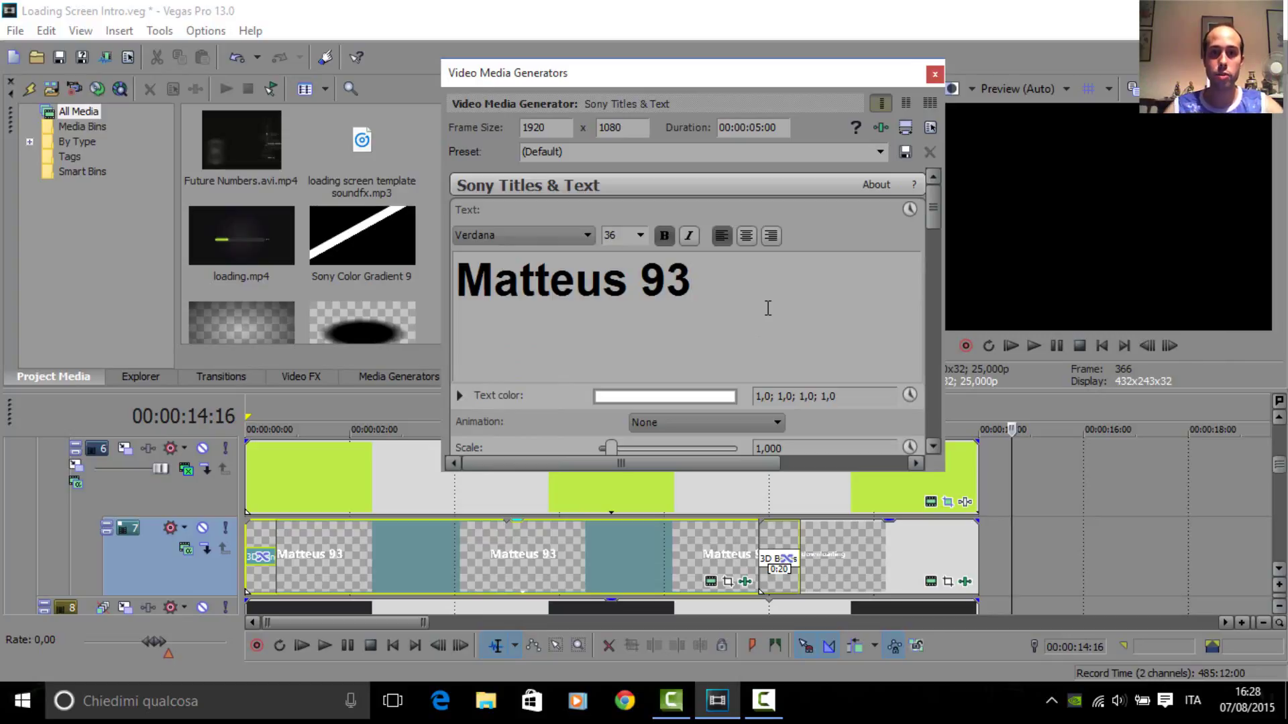
{"action": "left_click", "coordinate": [934, 74]}
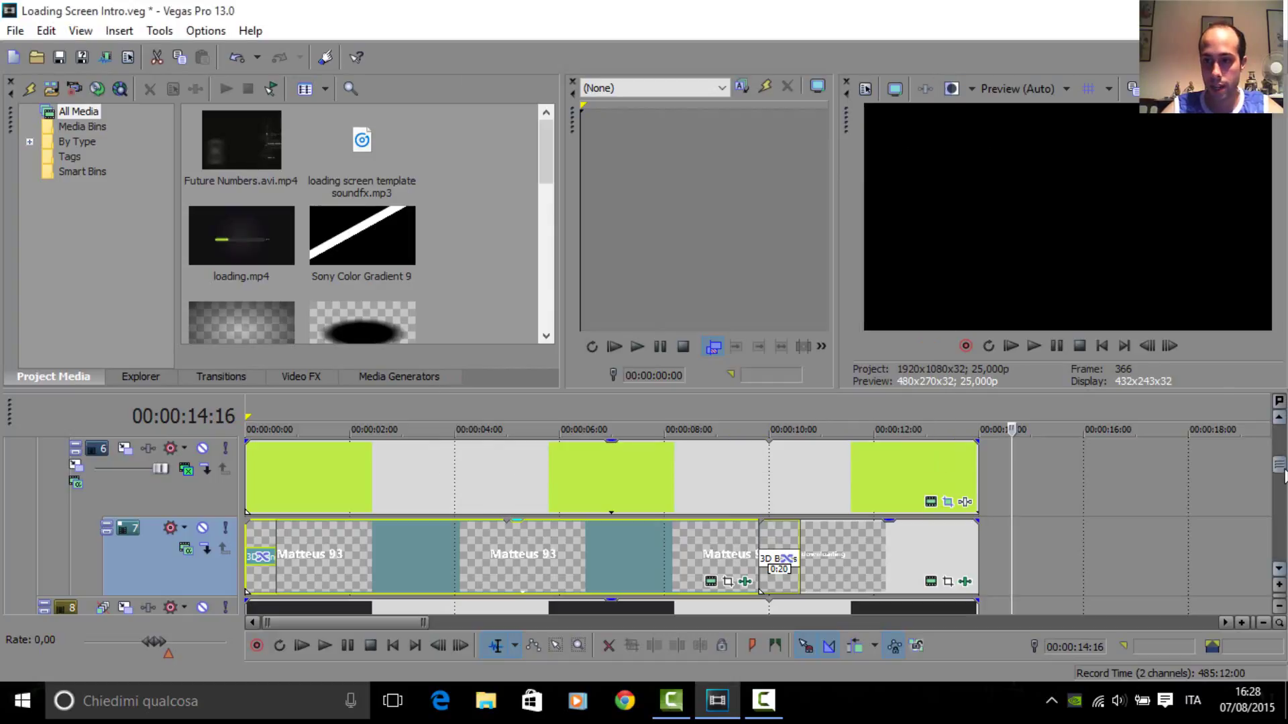
Step: Replace RAVENPRODESIGN in the YouTube address of track 14's title event with the creator's nickname and close its media generator
{"action": "scroll", "coordinate": [1282, 487], "scroll_direction": "down", "scroll_amount": 3}
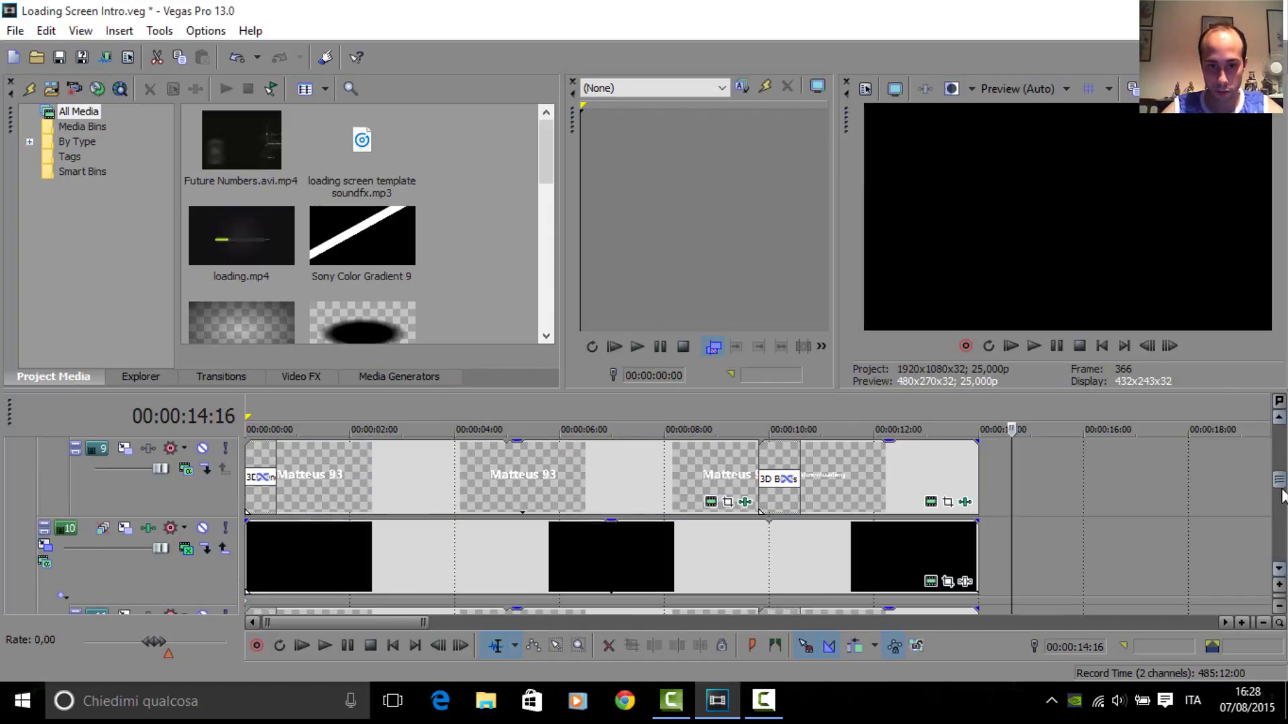
{"action": "left_click", "coordinate": [1280, 570]}
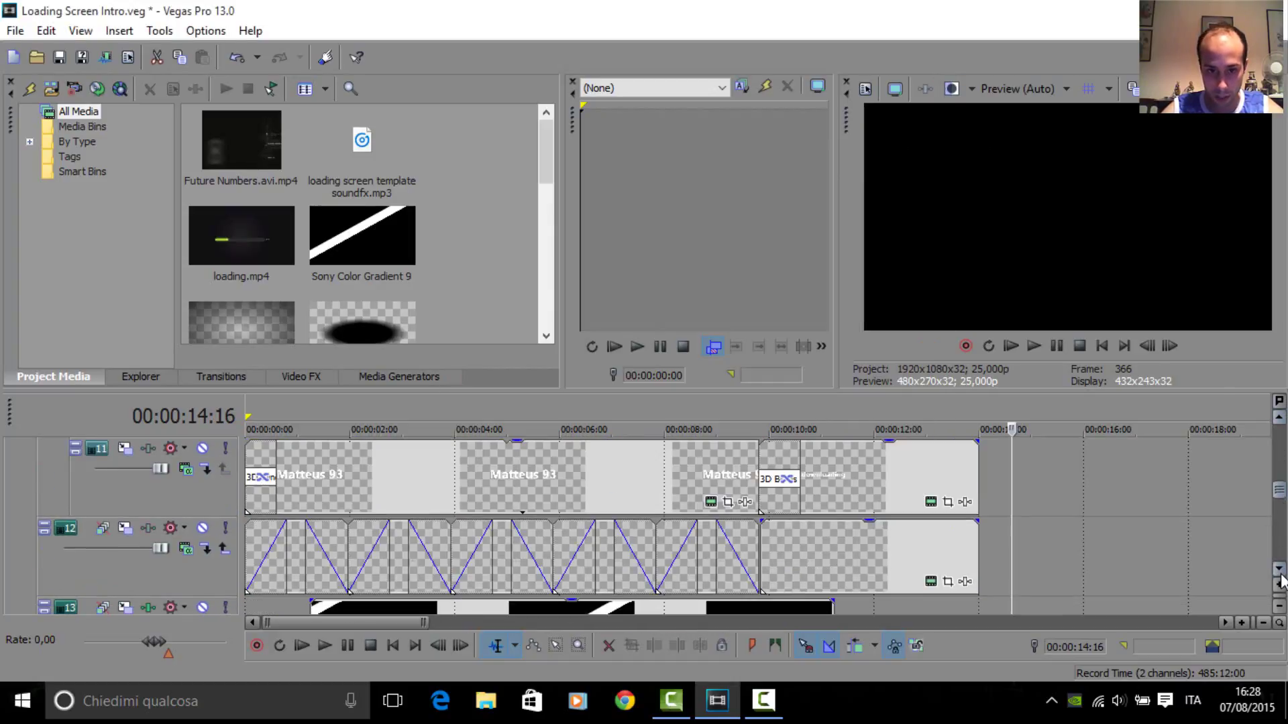
{"action": "left_click", "coordinate": [1280, 571]}
{"action": "left_click", "coordinate": [1280, 572]}
{"action": "left_click", "coordinate": [1280, 571]}
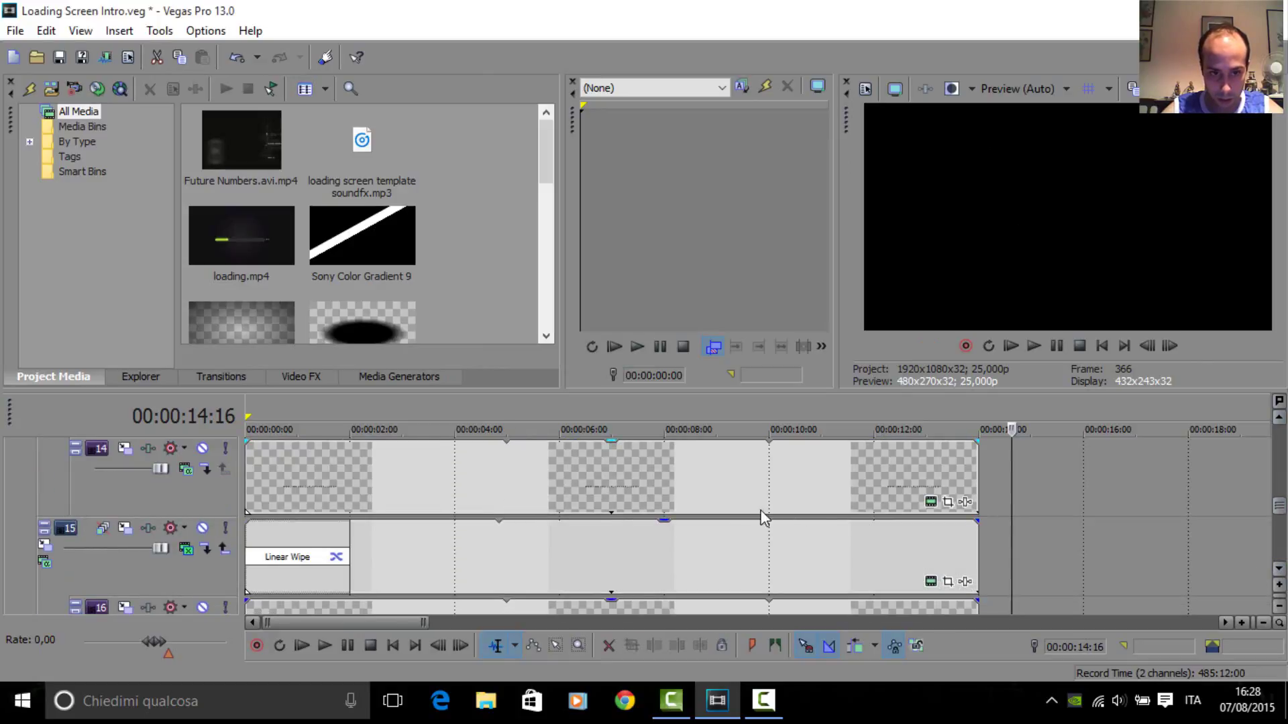
{"action": "right_click", "coordinate": [664, 480]}
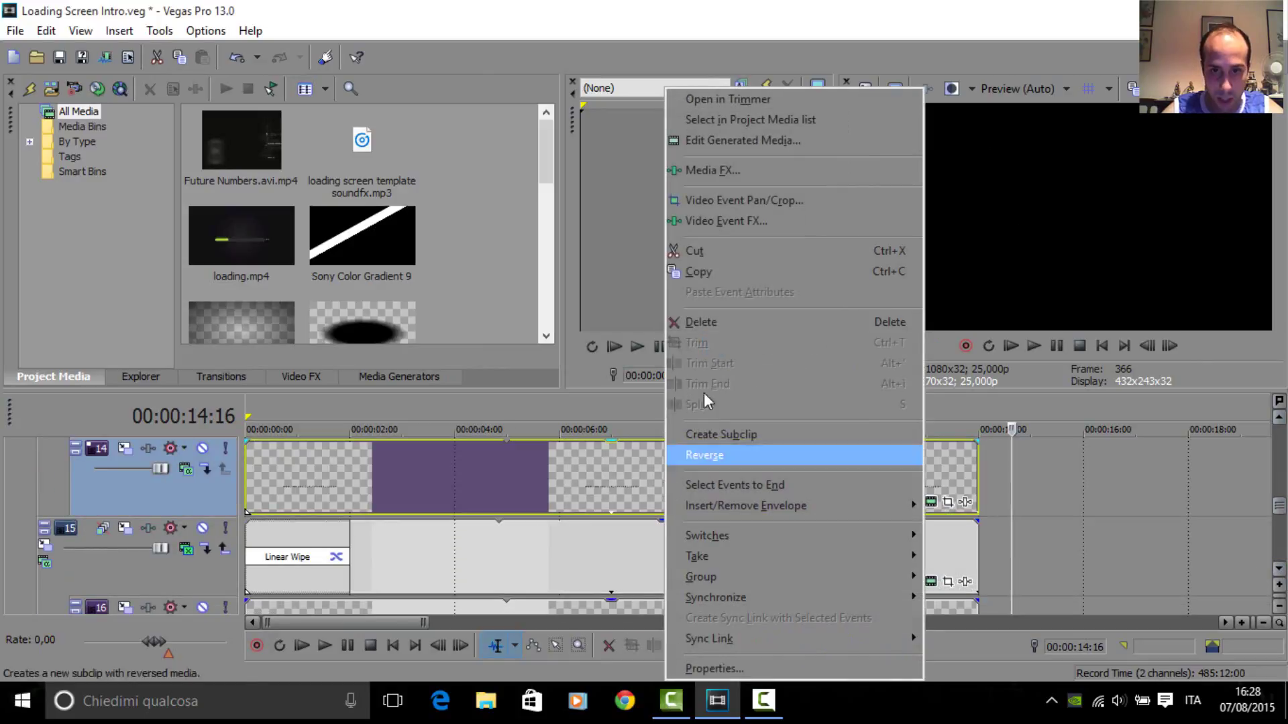
{"action": "left_click", "coordinate": [695, 138]}
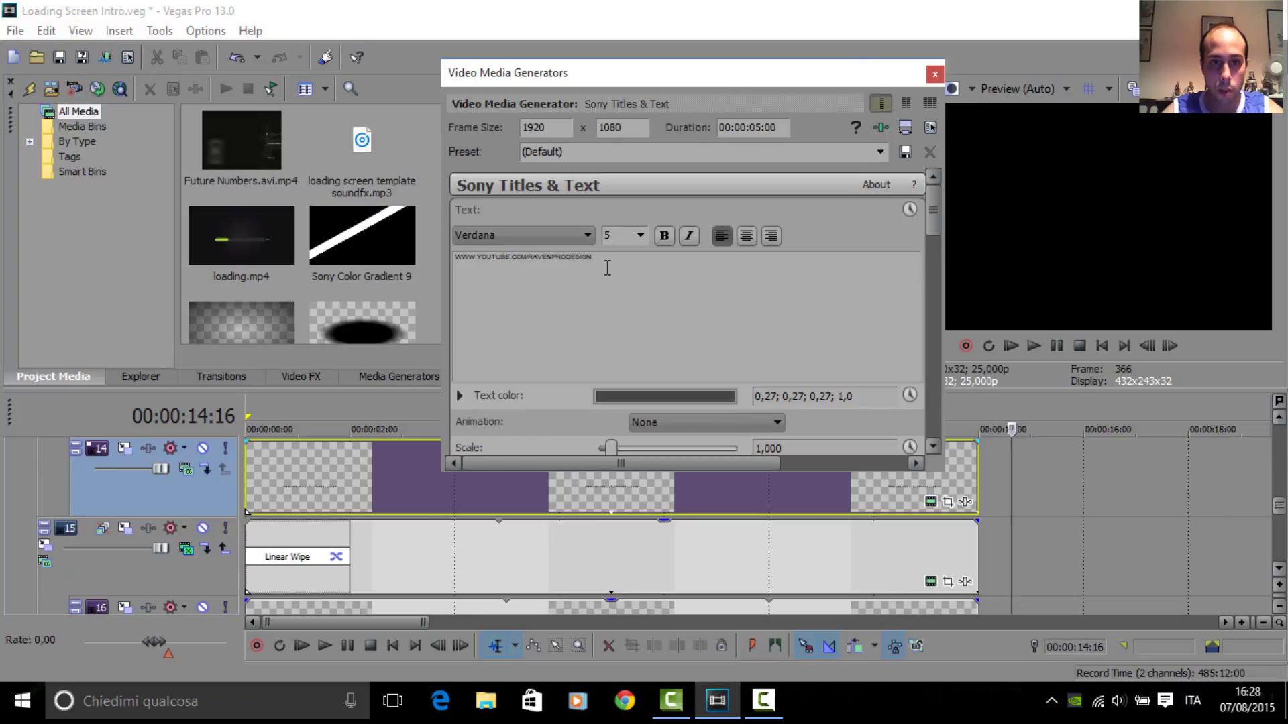
{"action": "double_click", "coordinate": [545, 258]}
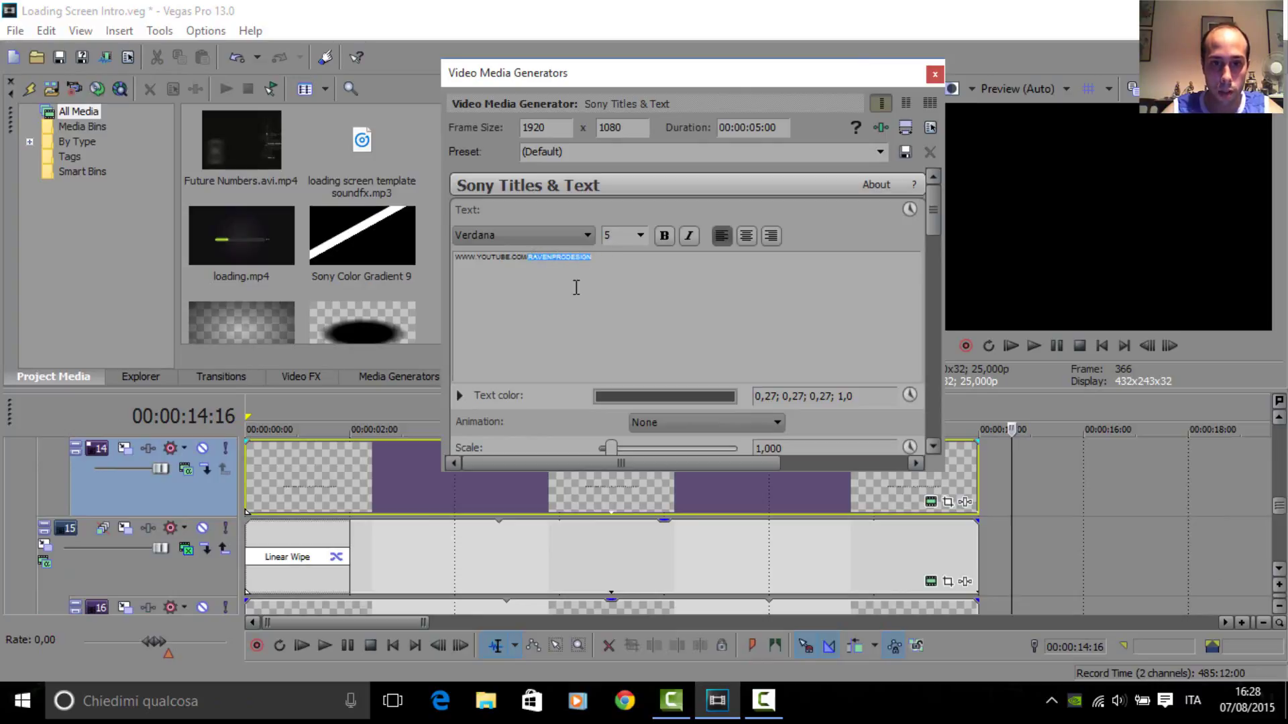
{"action": "key", "text": "BackSpace"}
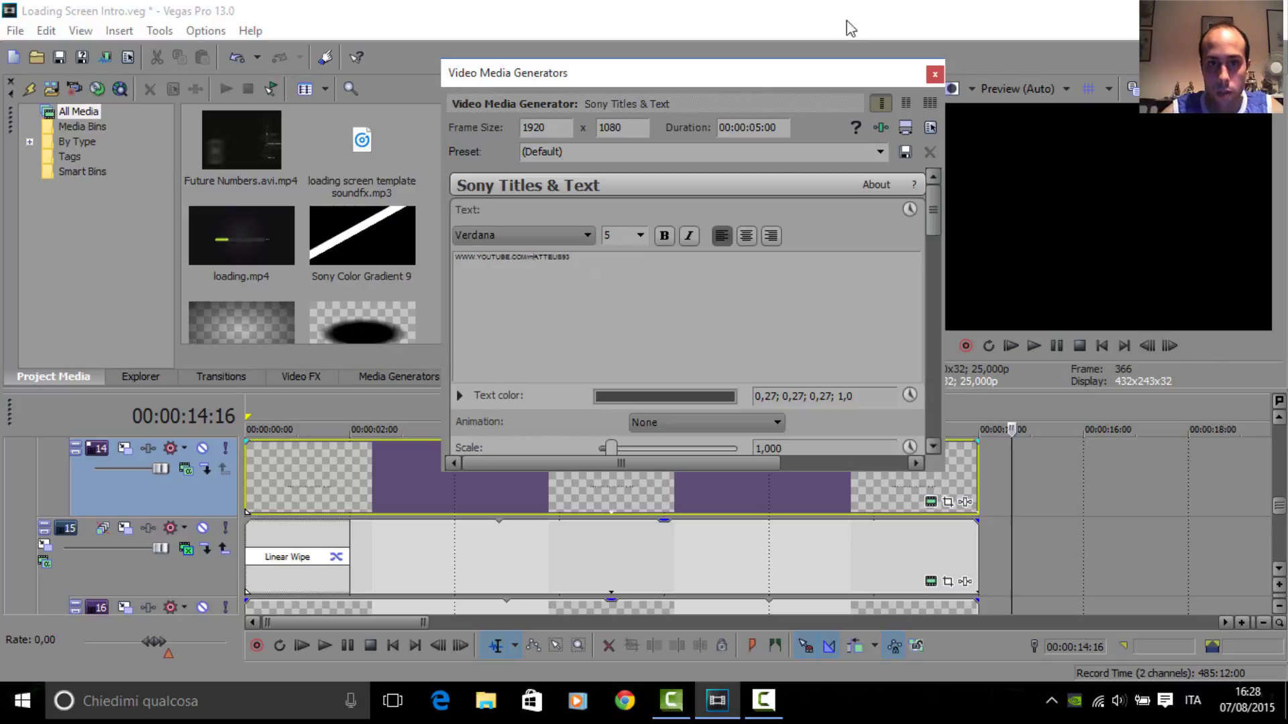
{"action": "left_click", "coordinate": [934, 74]}
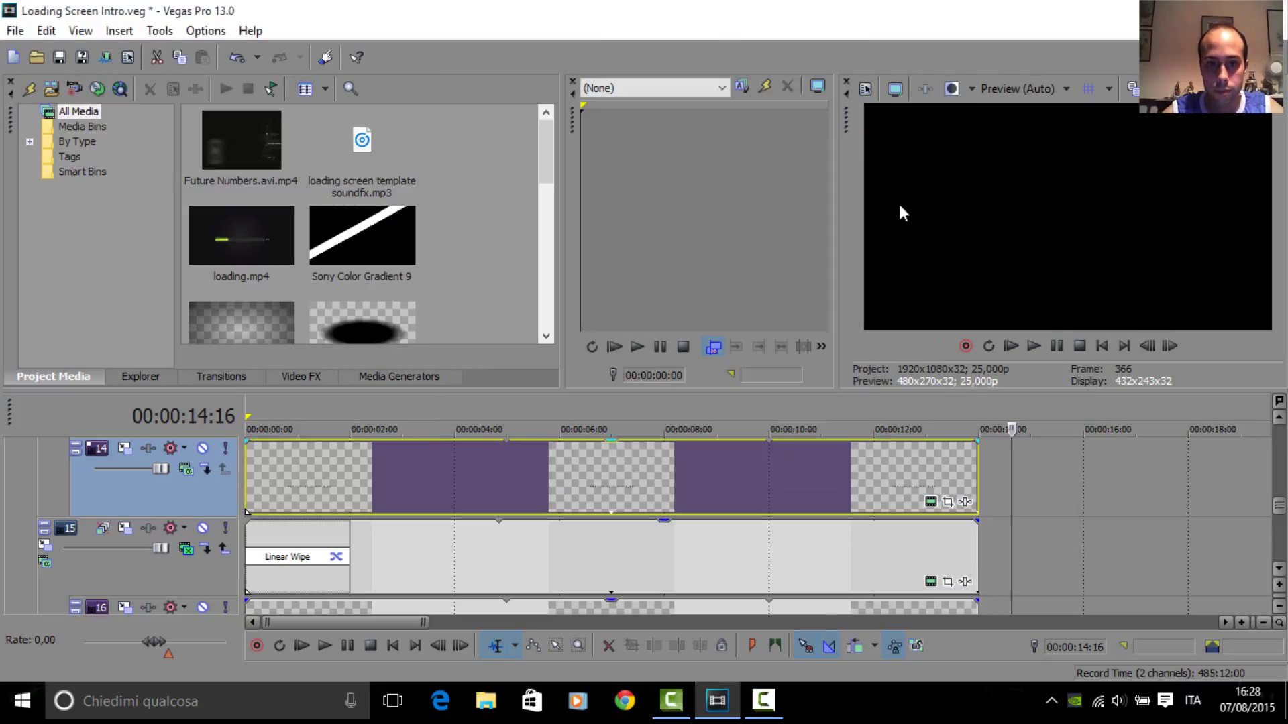
Step: Check the generated title text of the event on track 16 and look through the remaining tracks down to track 22
{"action": "right_click", "coordinate": [597, 605]}
{"action": "left_click", "coordinate": [666, 63]}
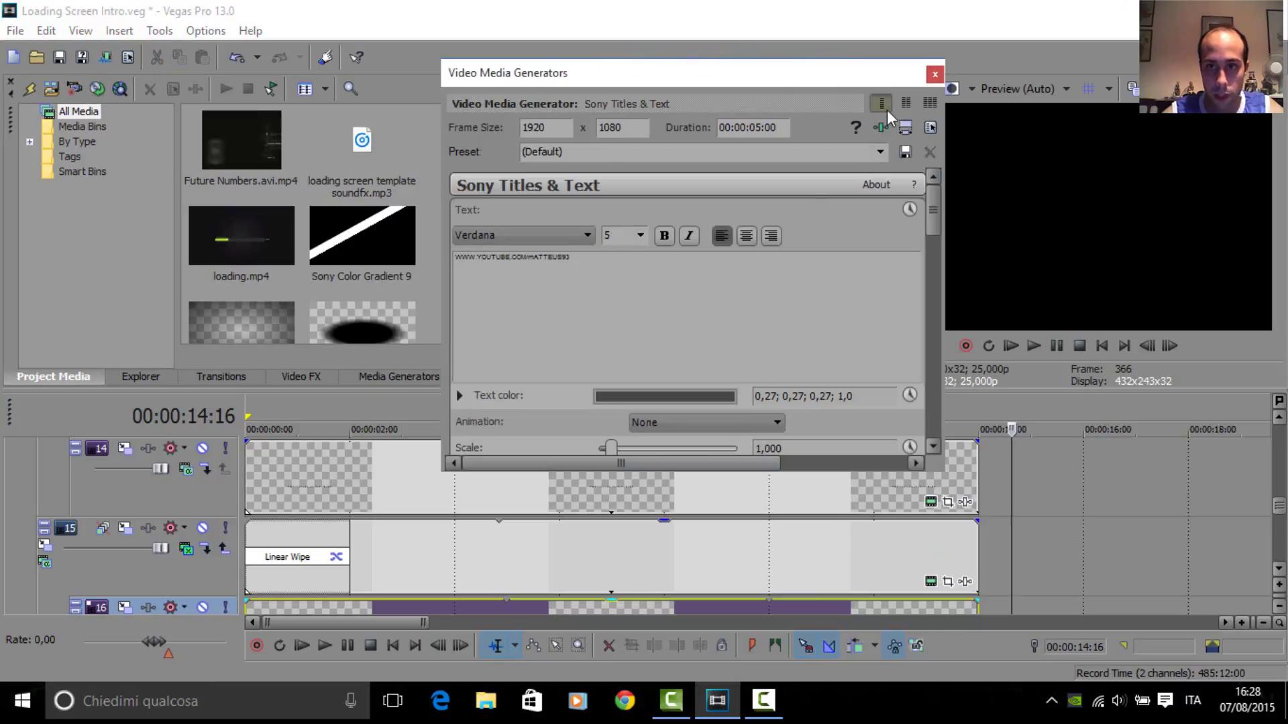
{"action": "left_click", "coordinate": [934, 74]}
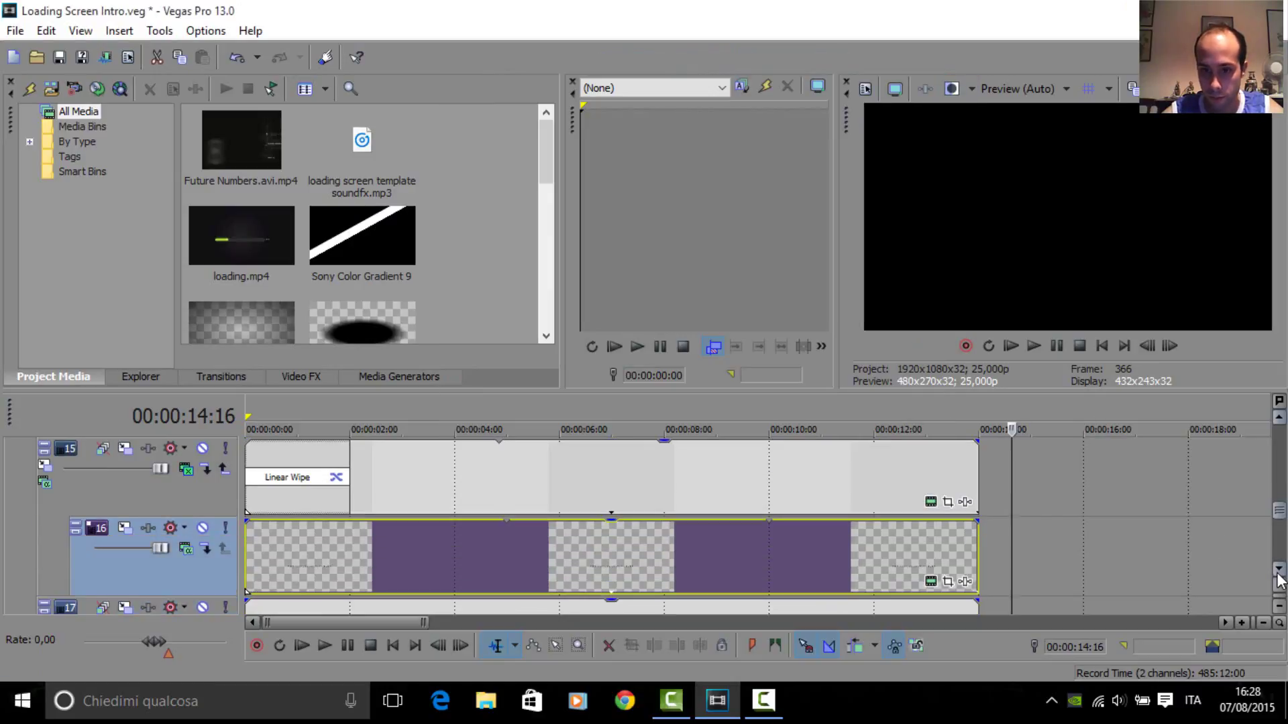
{"action": "scroll", "coordinate": [1279, 568], "scroll_direction": "down", "scroll_amount": 2}
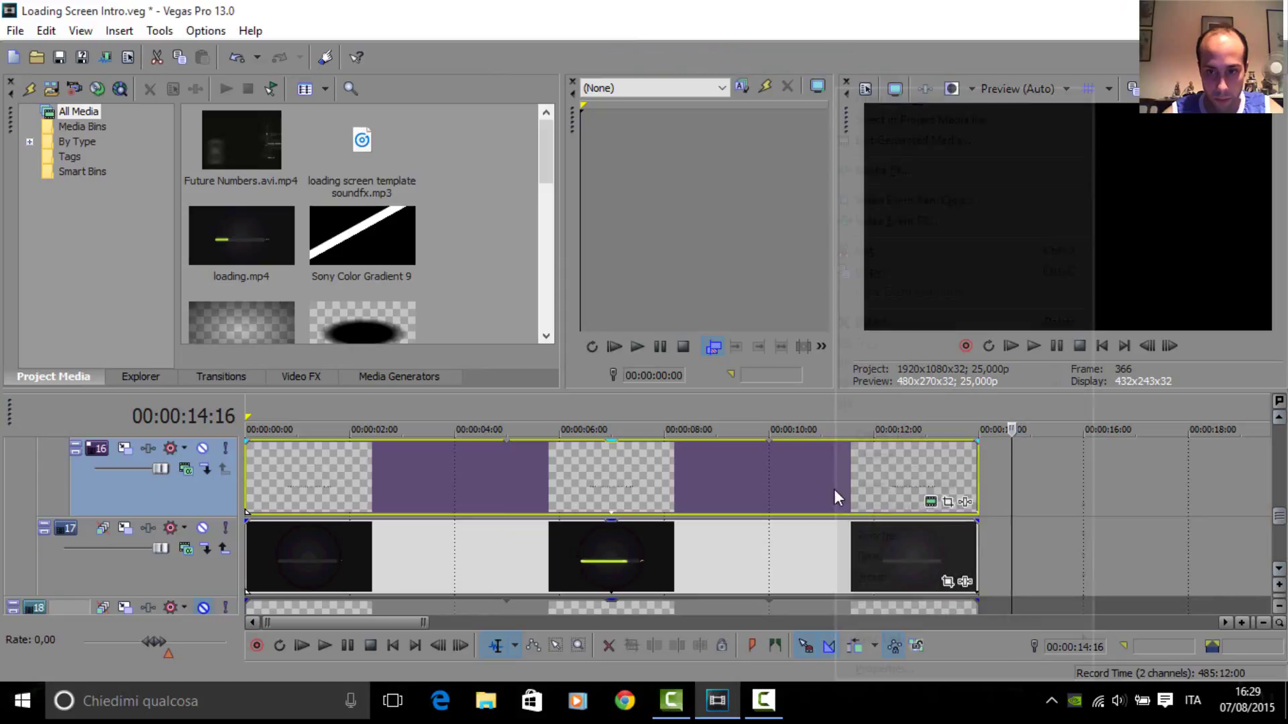
{"action": "right_click", "coordinate": [835, 489]}
{"action": "left_click", "coordinate": [858, 137]}
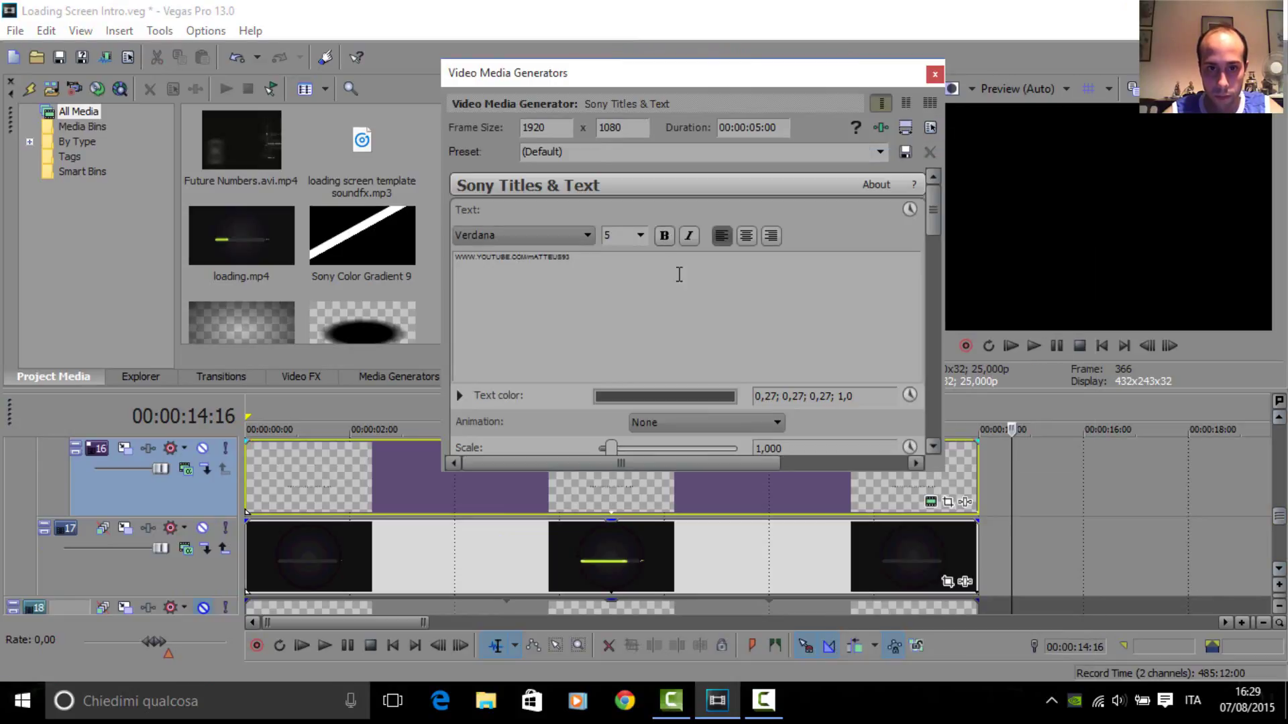
{"action": "left_click", "coordinate": [935, 74]}
{"action": "scroll", "coordinate": [1278, 568], "scroll_direction": "down", "scroll_amount": 3}
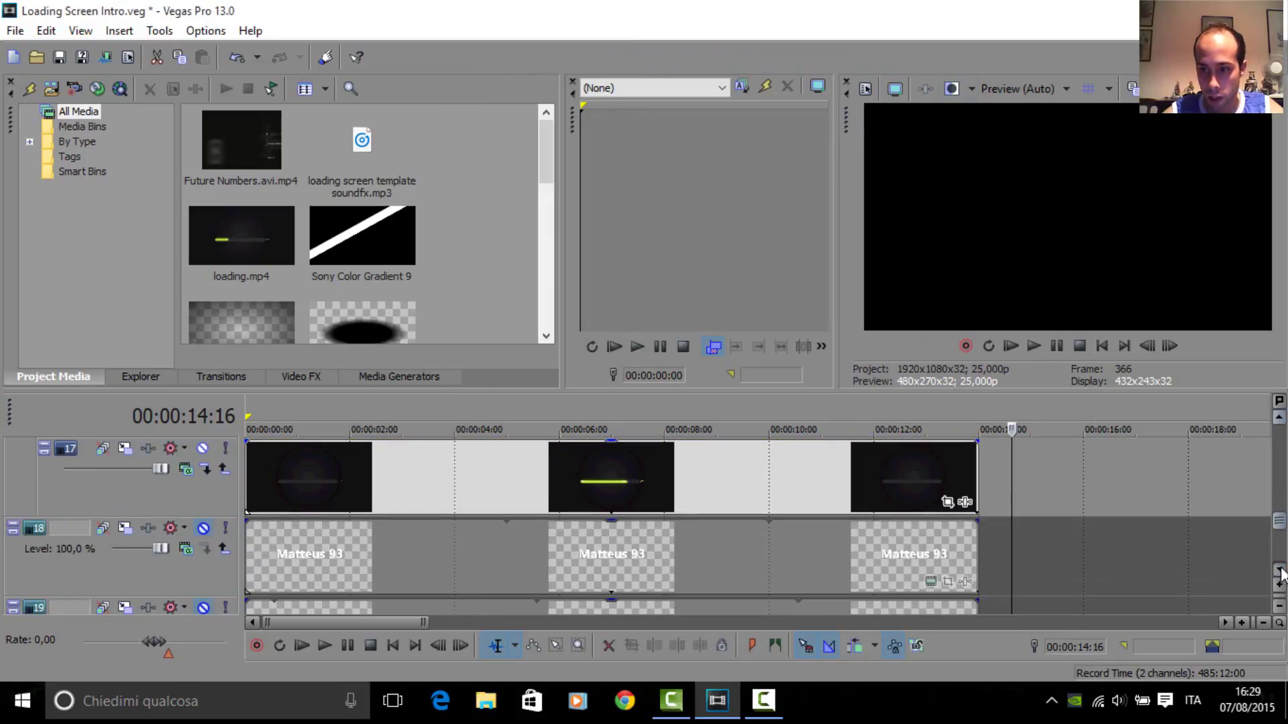
{"action": "scroll", "coordinate": [1280, 573], "scroll_direction": "down", "scroll_amount": 3}
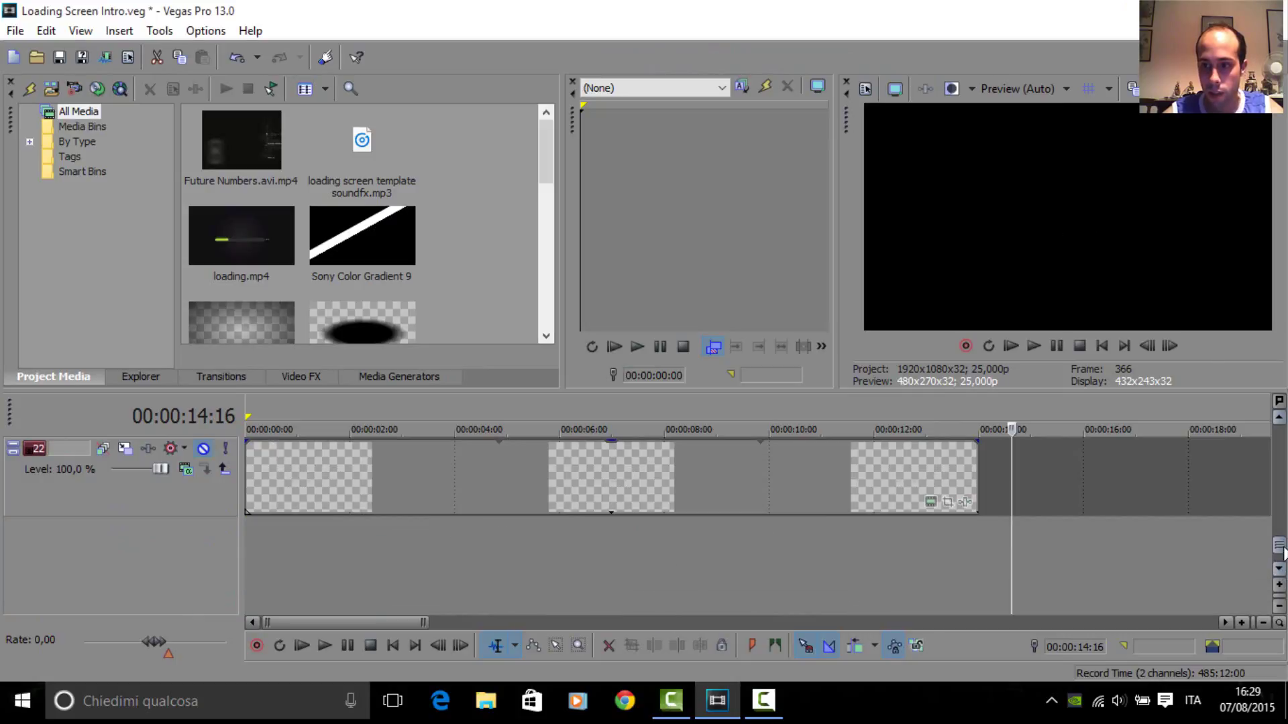
Step: Play the customized intro from the start of the timeline and pause the playback after it ends
{"action": "left_click_drag", "start_coordinate": [1280, 547], "coordinate": [1280, 432]}
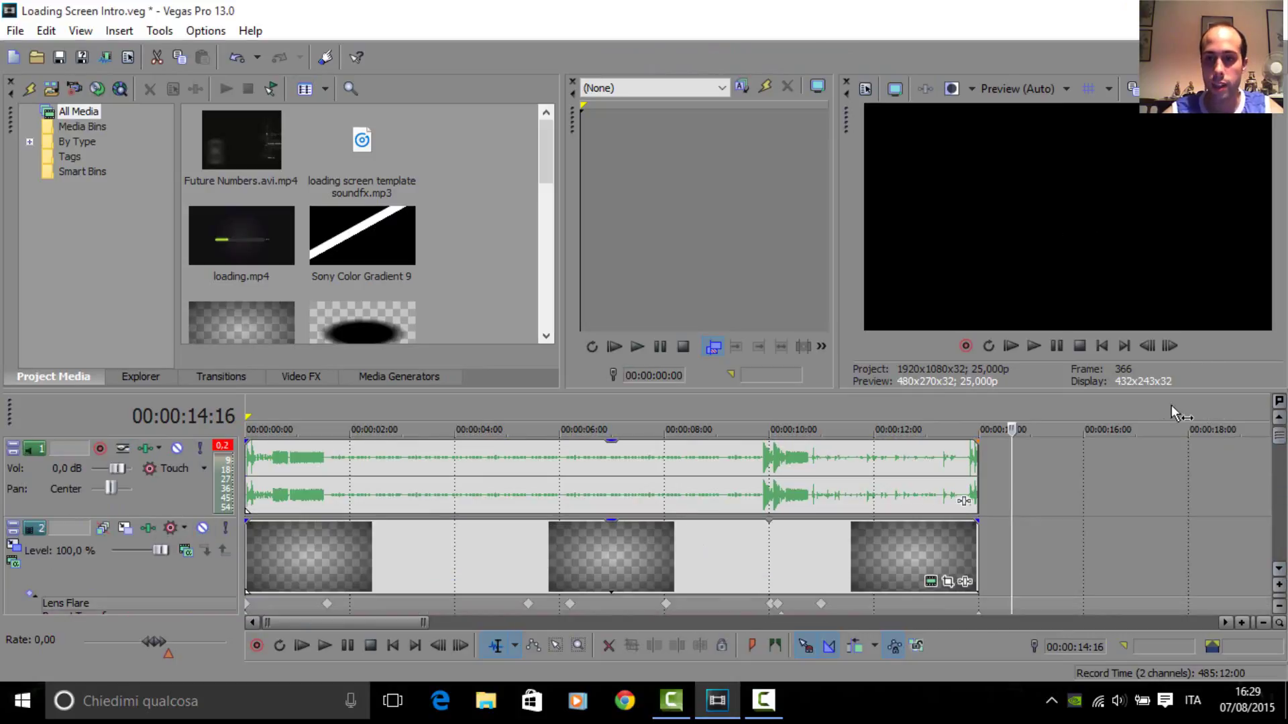
{"action": "left_click", "coordinate": [1103, 348]}
{"action": "left_click", "coordinate": [1033, 346]}
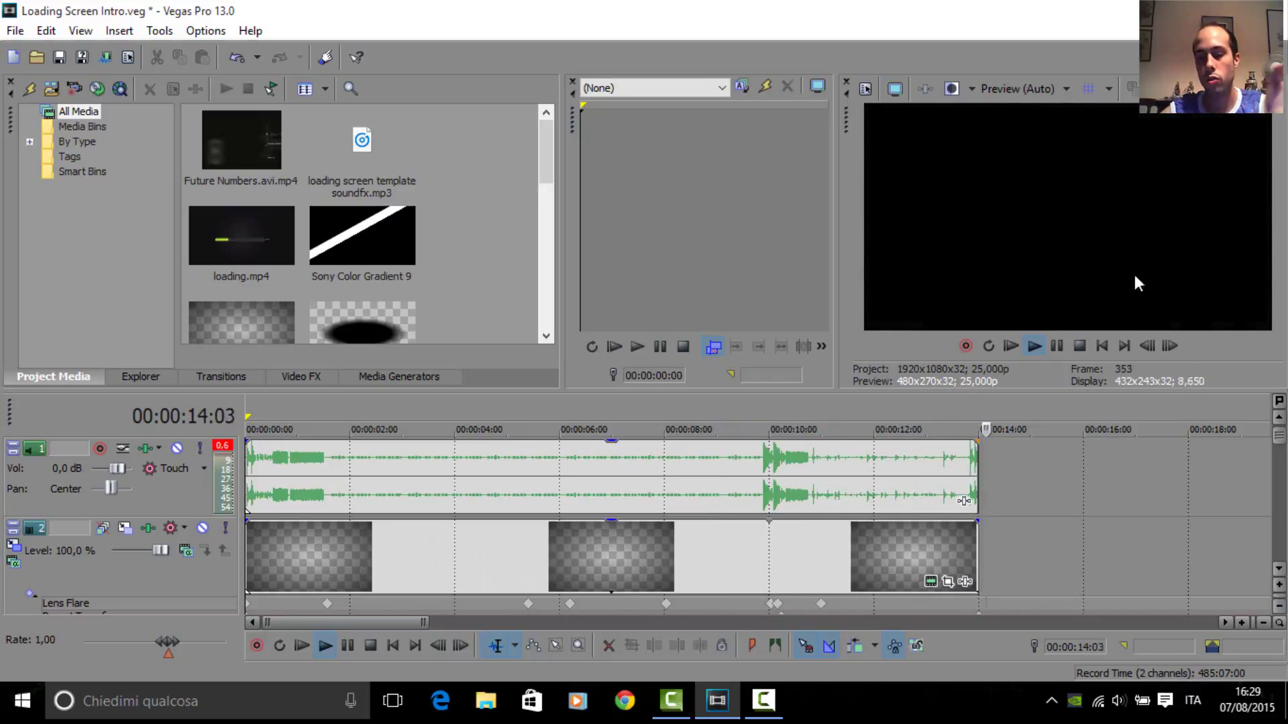
{"action": "left_click", "coordinate": [1060, 351]}
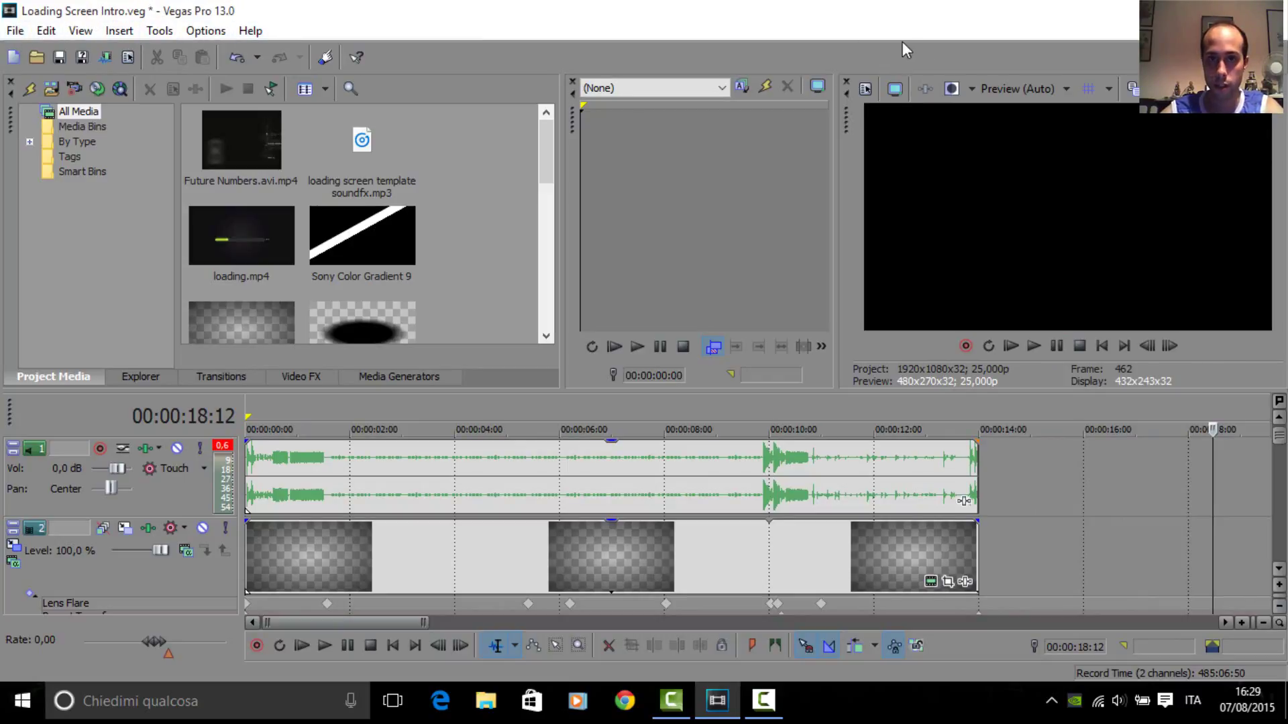
Step: Open the Render As settings and select the HD 1080p Gameplay & Tutorial & Vlog template of MainConcept AVC/AAC
{"action": "left_click", "coordinate": [14, 32]}
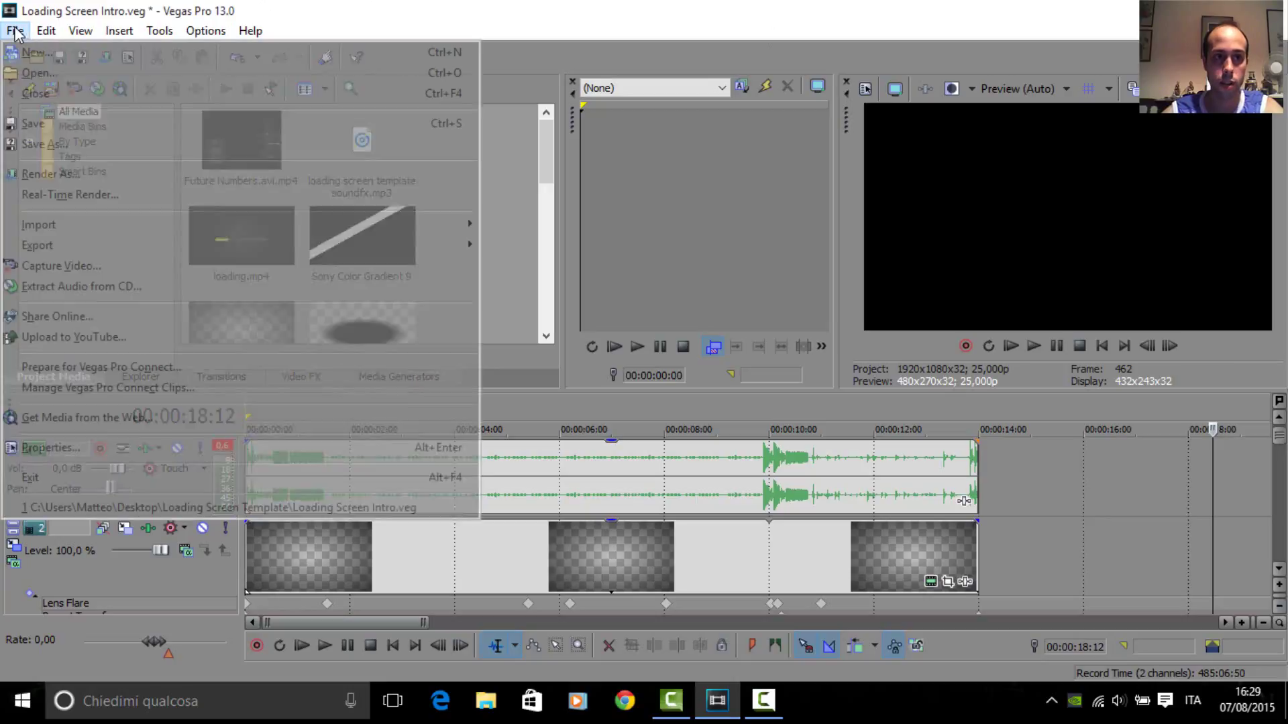
{"action": "left_click", "coordinate": [22, 175]}
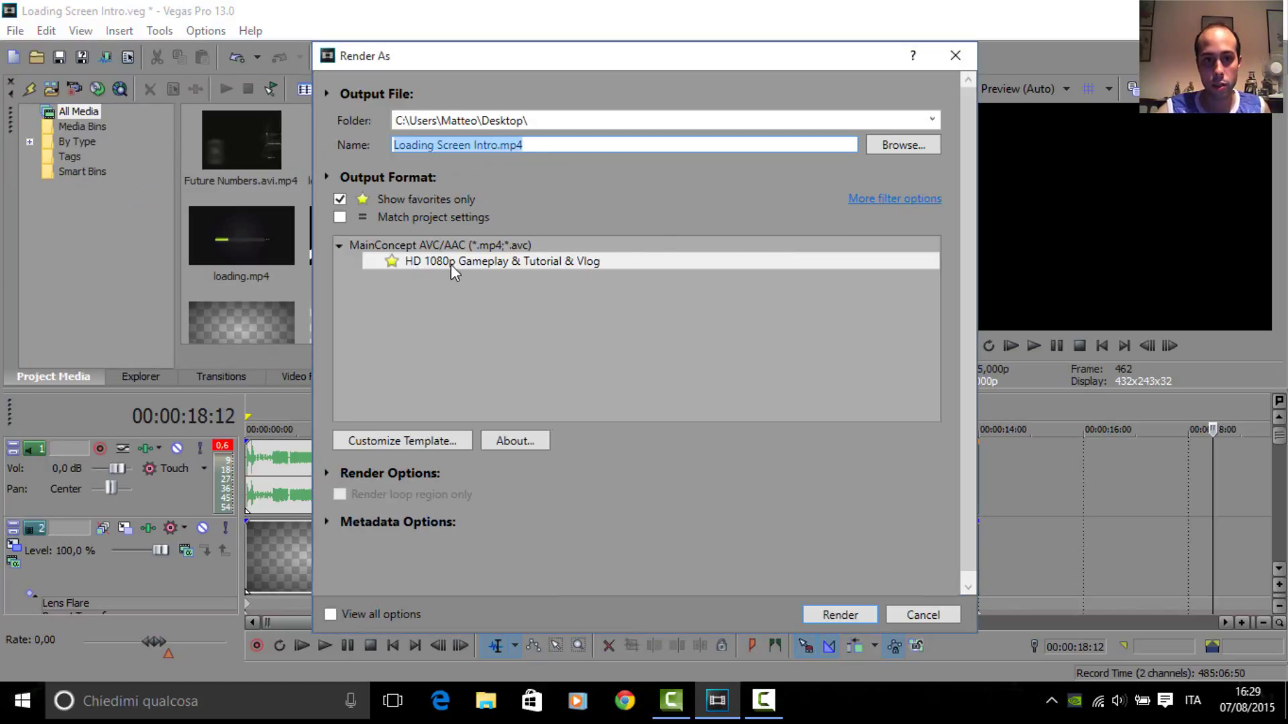
{"action": "left_click", "coordinate": [537, 263]}
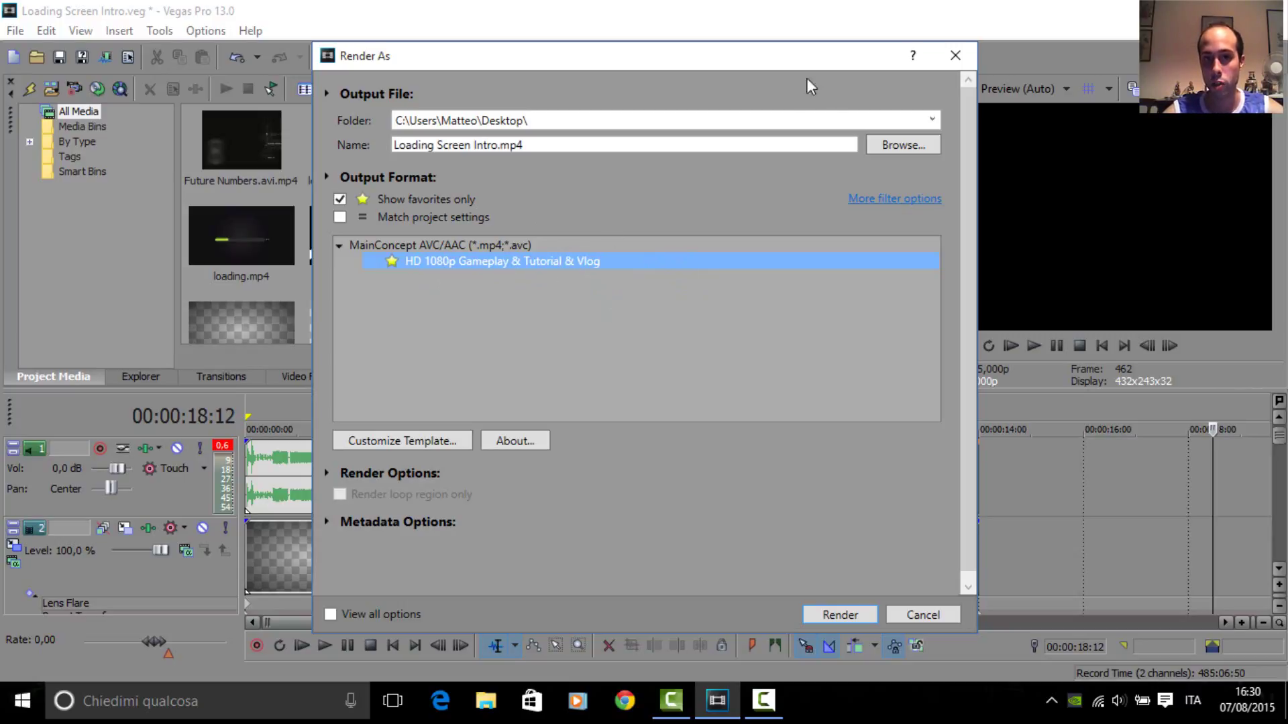
Step: List all render formats that match the project settings, not only favorites, and look through the Wave (Microsoft) templates
{"action": "left_click", "coordinate": [340, 217]}
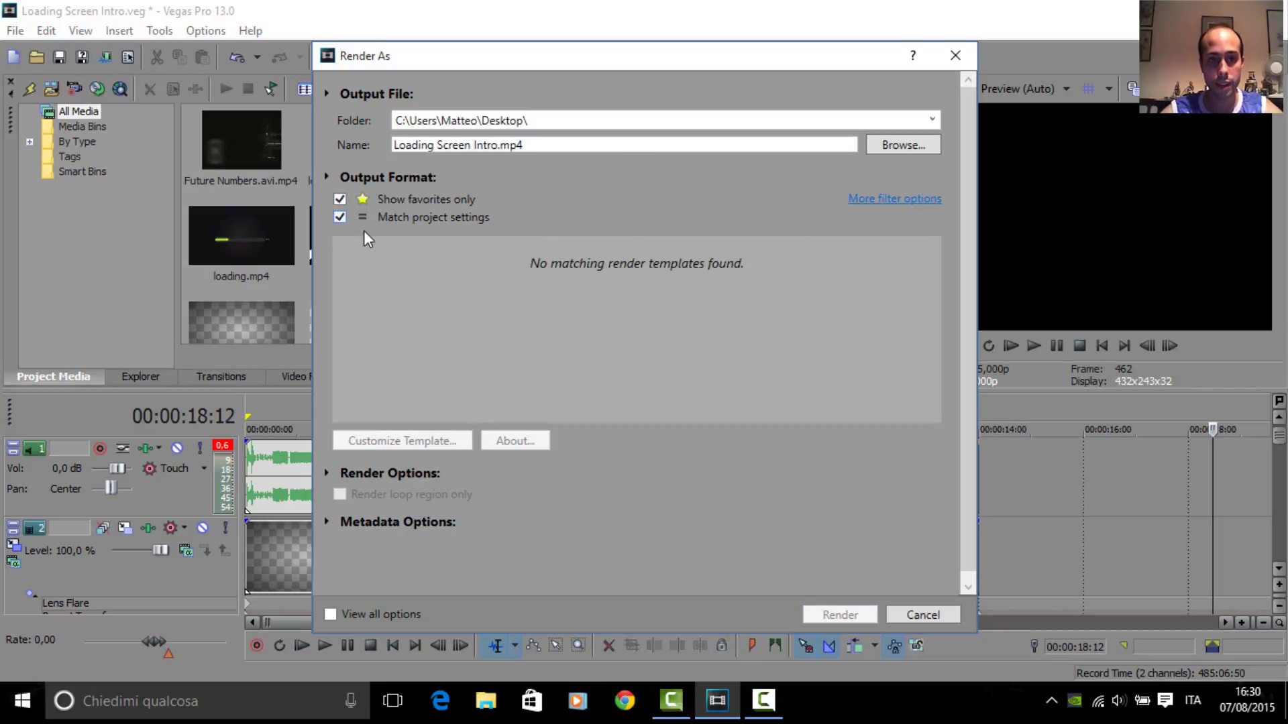
{"action": "left_click", "coordinate": [340, 200]}
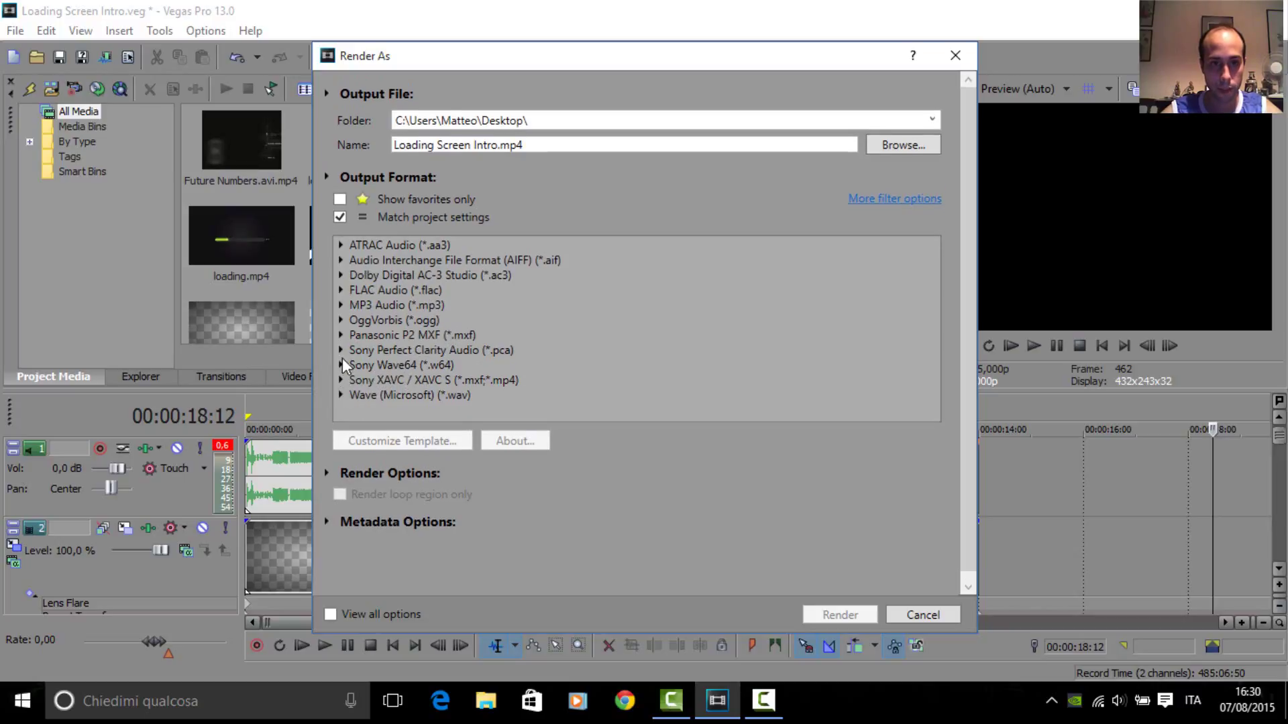
{"action": "left_click", "coordinate": [341, 395]}
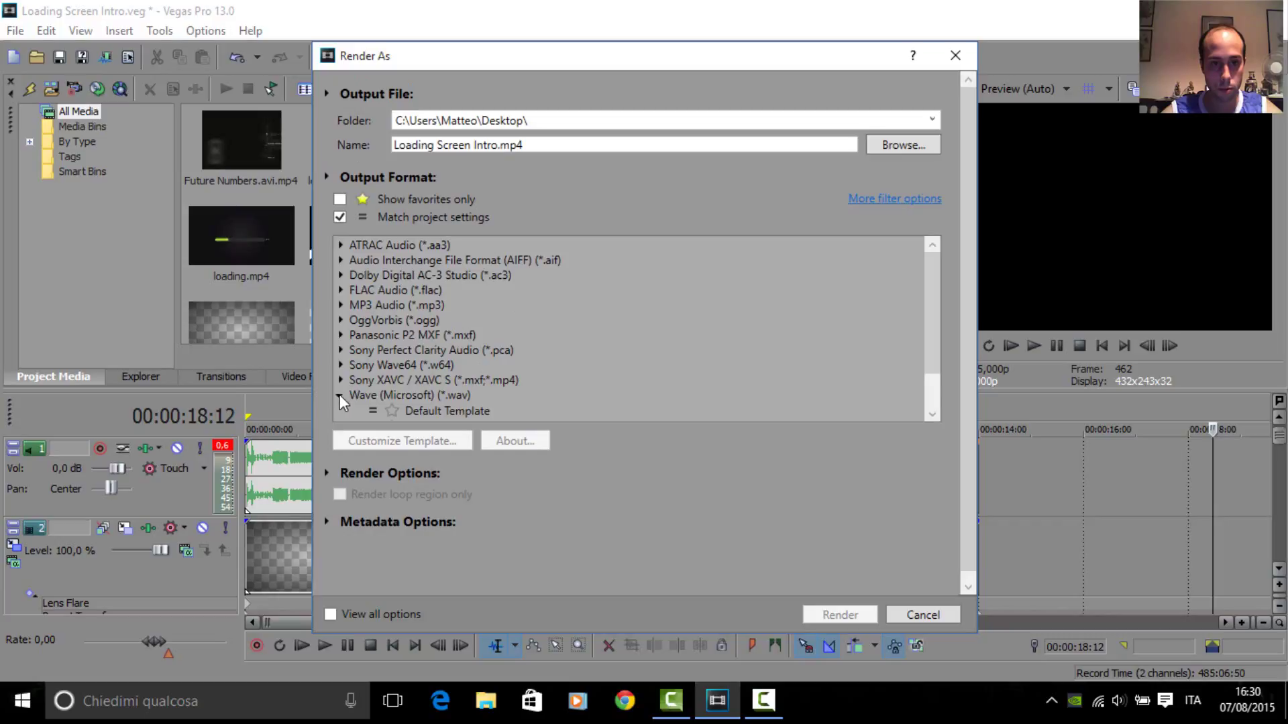
{"action": "scroll", "coordinate": [408, 399], "scroll_direction": "down", "scroll_amount": 1}
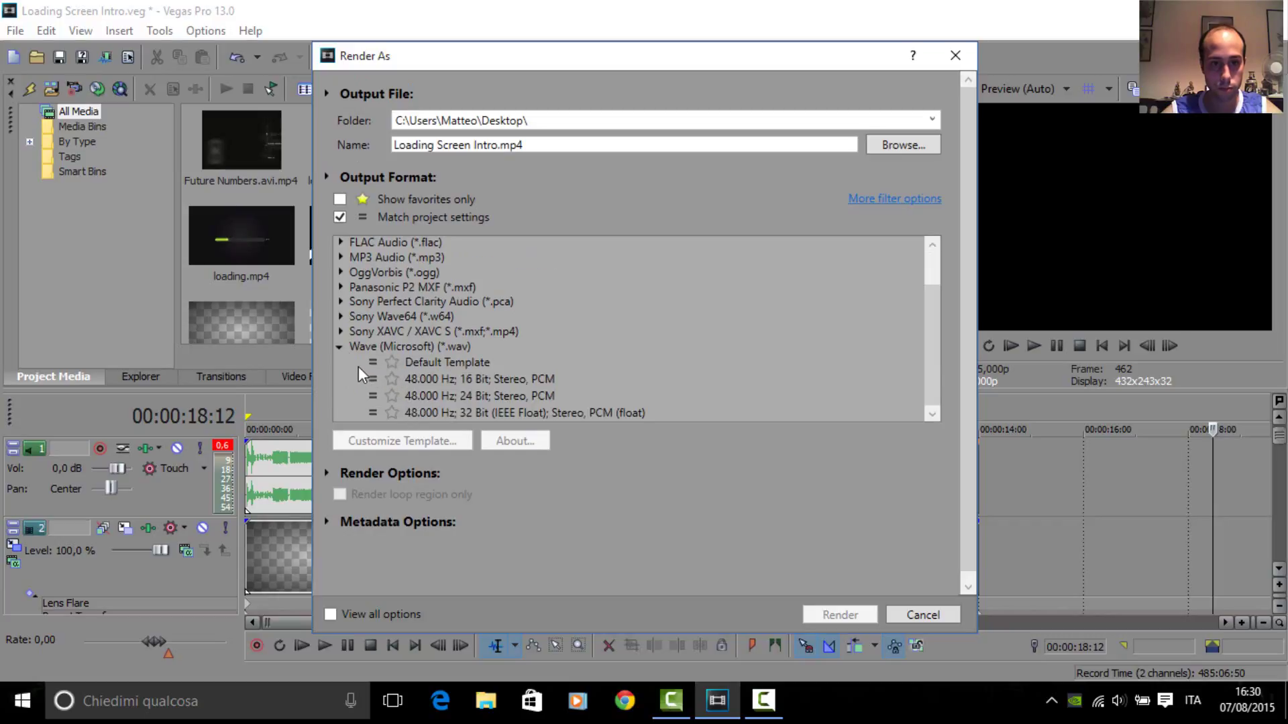
{"action": "left_click", "coordinate": [342, 347]}
Step: Turn off project settings matching and mark Vlog & Tutorial HD 1080-30p under Windows Media Video V11 as a favorite
{"action": "left_click", "coordinate": [340, 217]}
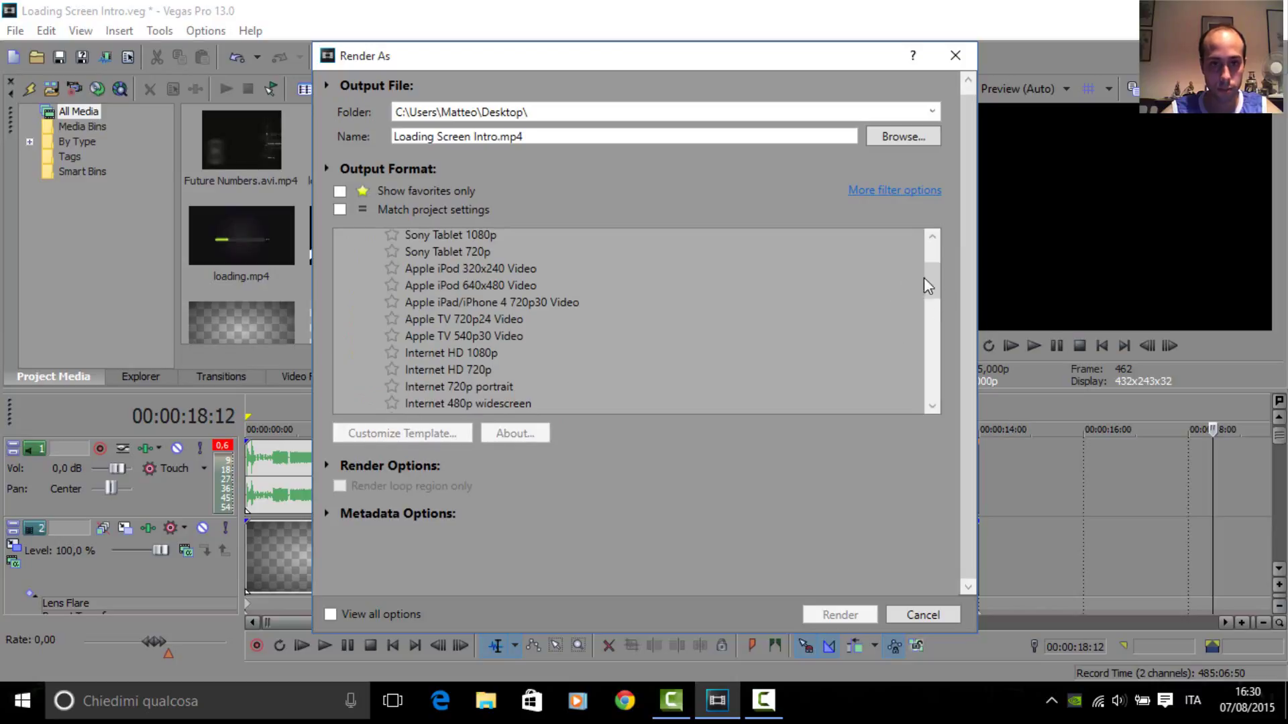
{"action": "left_click_drag", "start_coordinate": [927, 300], "coordinate": [928, 273]}
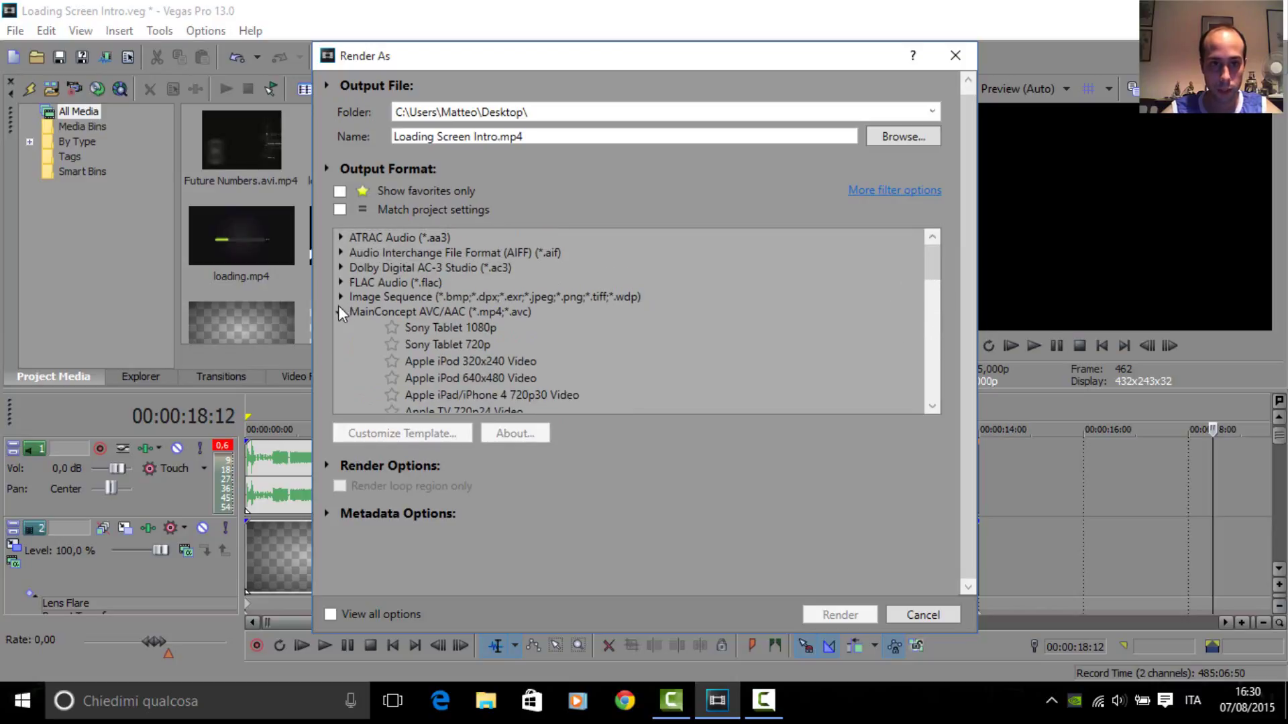
{"action": "left_click", "coordinate": [341, 311]}
{"action": "scroll", "coordinate": [496, 352], "scroll_direction": "down", "scroll_amount": 3}
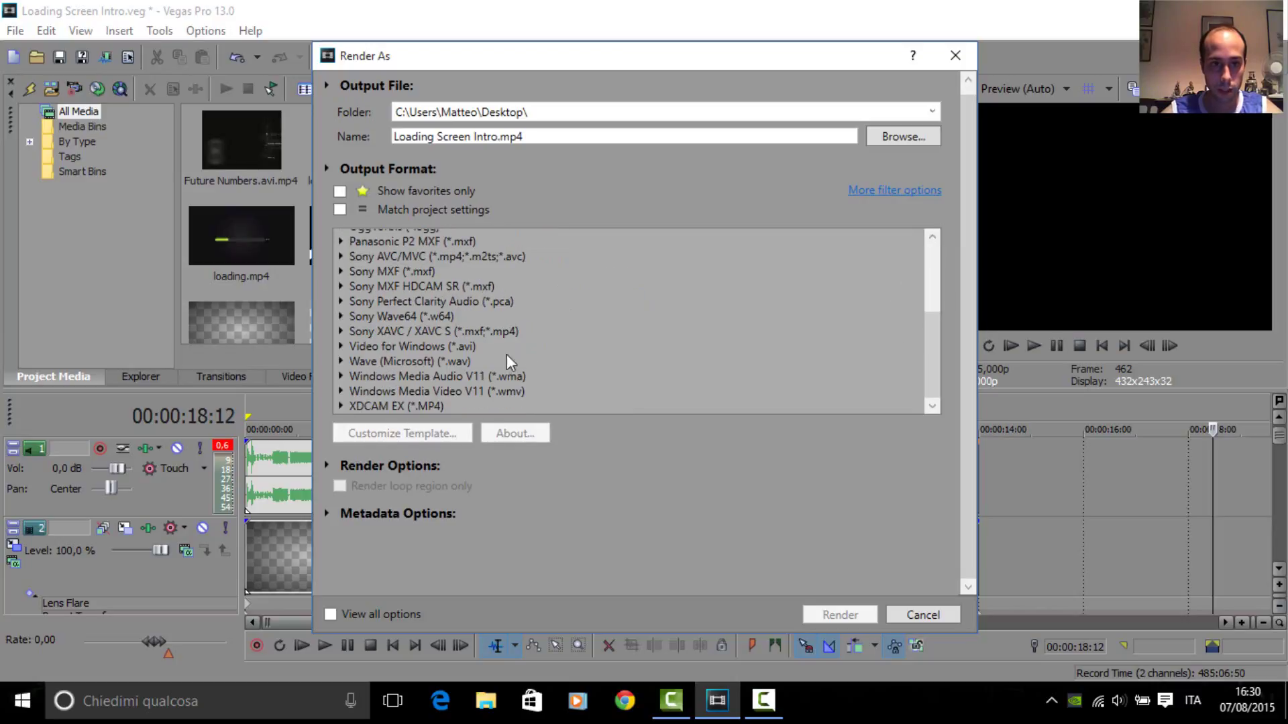
{"action": "left_click", "coordinate": [342, 390]}
{"action": "scroll", "coordinate": [364, 384], "scroll_direction": "down", "scroll_amount": 3}
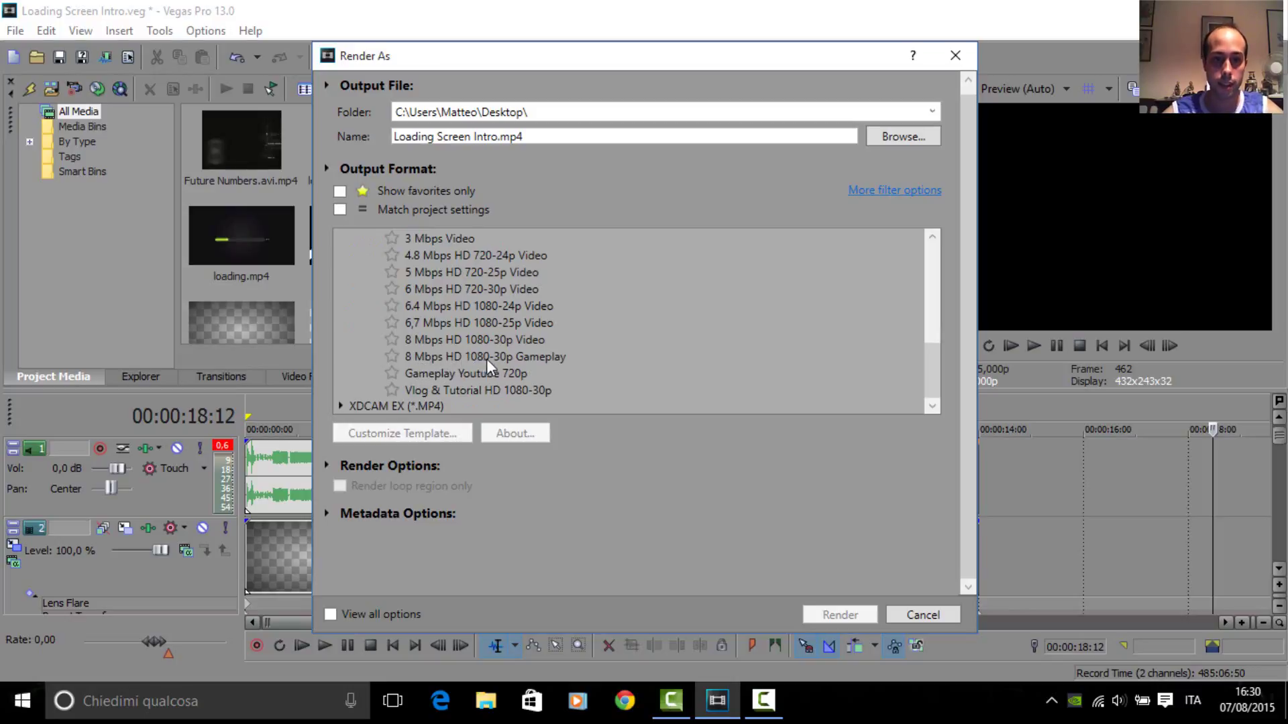
{"action": "left_click", "coordinate": [392, 389]}
Step: Show only favorite templates and render Loading Screen Intro.wmv with the Vlog & Tutorial HD 1080-30p template
{"action": "left_click", "coordinate": [339, 191]}
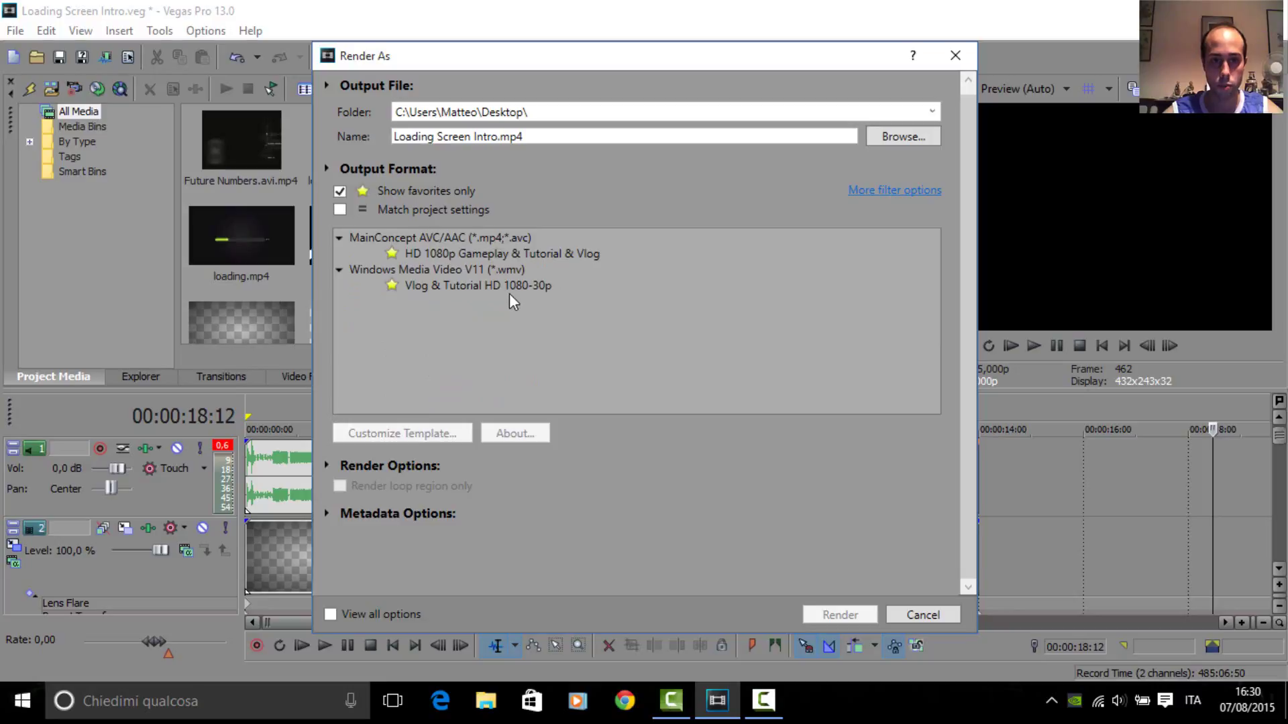
{"action": "left_click", "coordinate": [486, 290]}
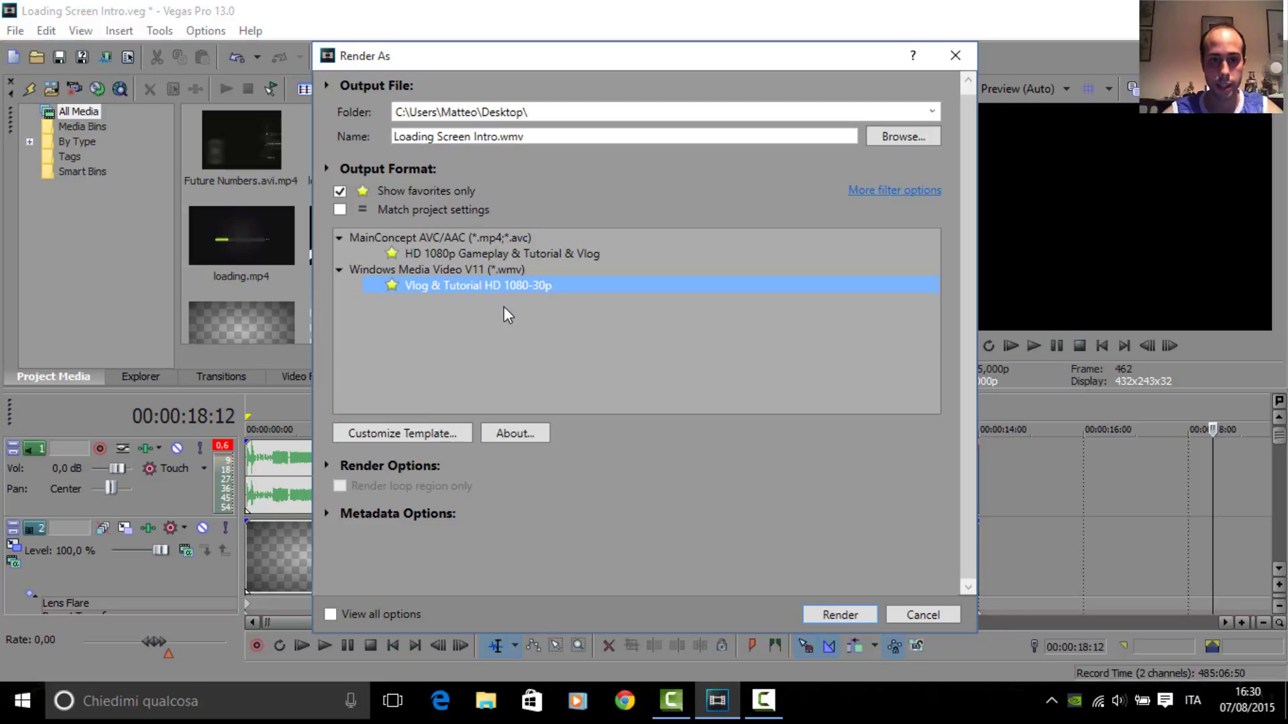
{"action": "left_click", "coordinate": [840, 614]}
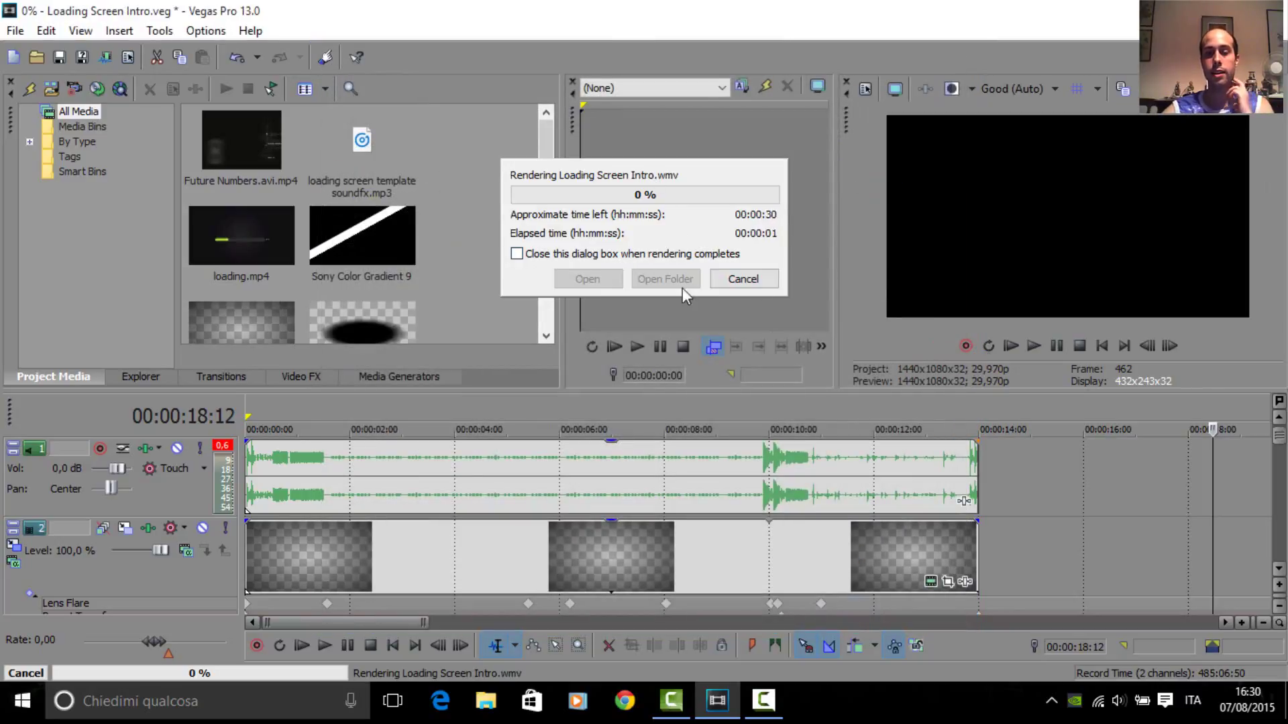